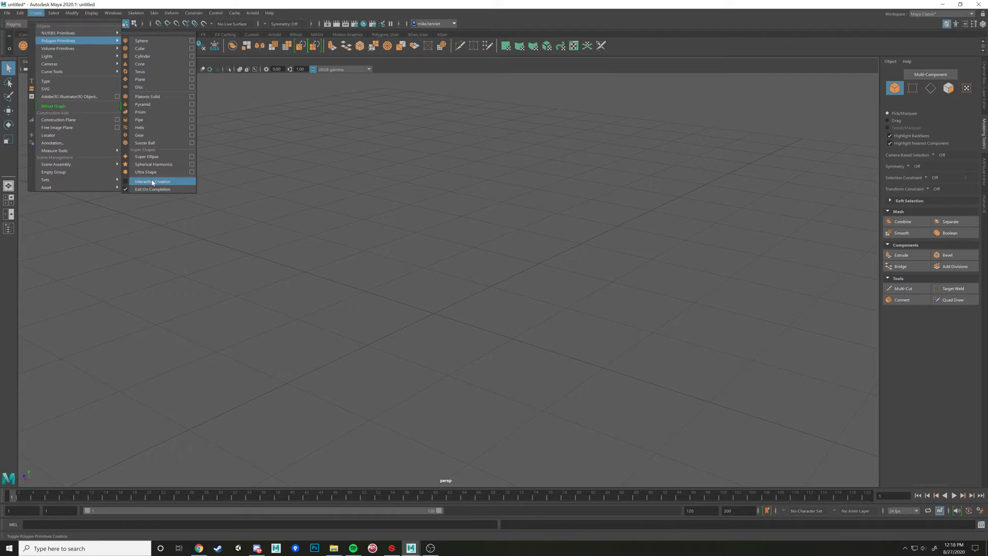
# Create a polygon cube at the origin, switch it to object mode and deselect it
pyautogui.click(160, 49)
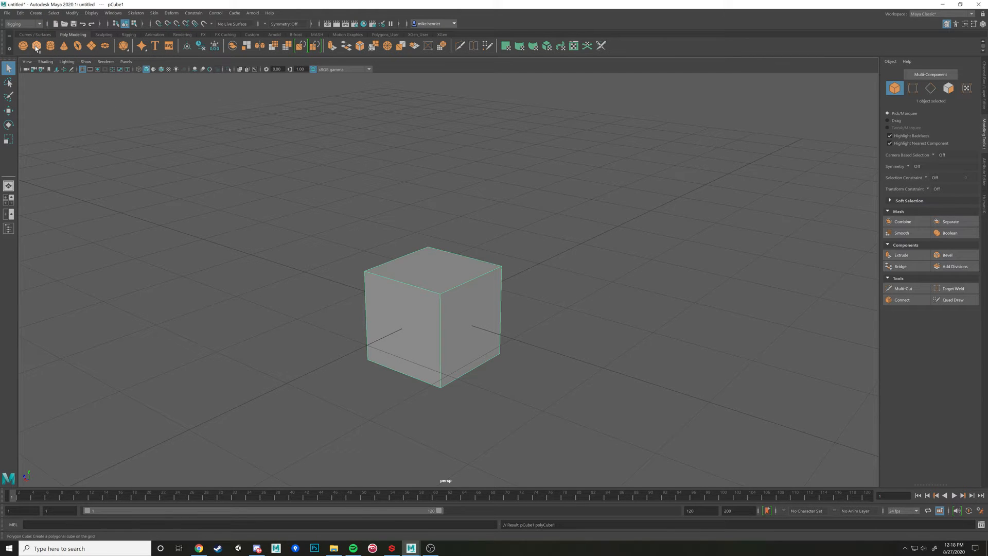
pyautogui.keyDown('alt'); pyautogui.moveTo(441, 341); pyautogui.dragTo(447, 276); pyautogui.keyUp('alt')
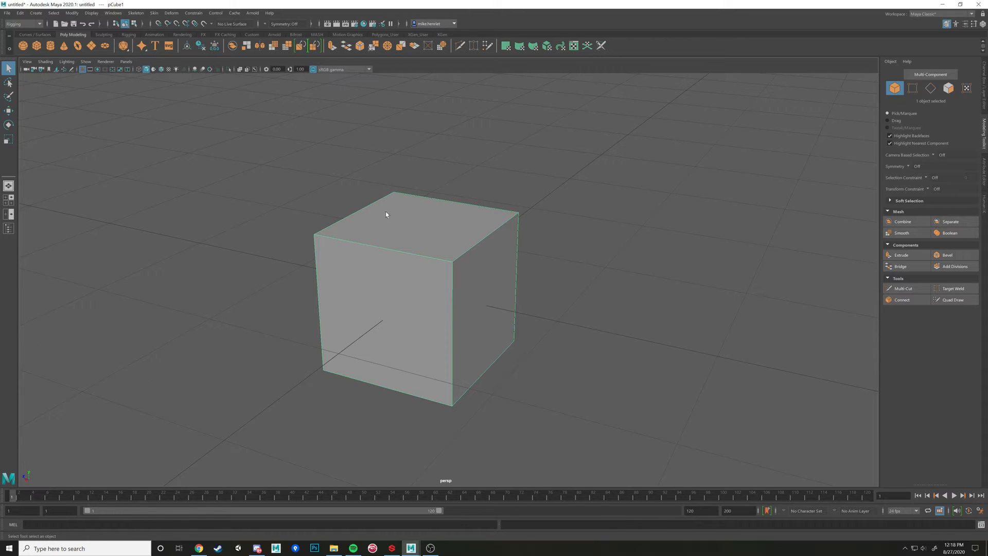
pyautogui.keyDown('alt'); pyautogui.moveTo(542, 256); pyautogui.dragTo(481, 268); pyautogui.keyUp('alt')
pyautogui.rightClick(466, 263)
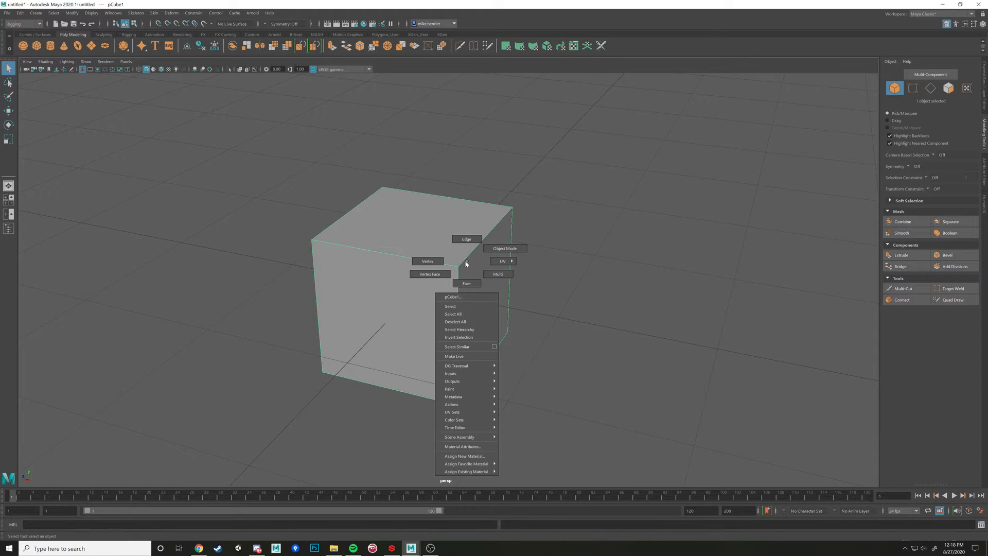
pyautogui.click(504, 249)
pyautogui.click(541, 277)
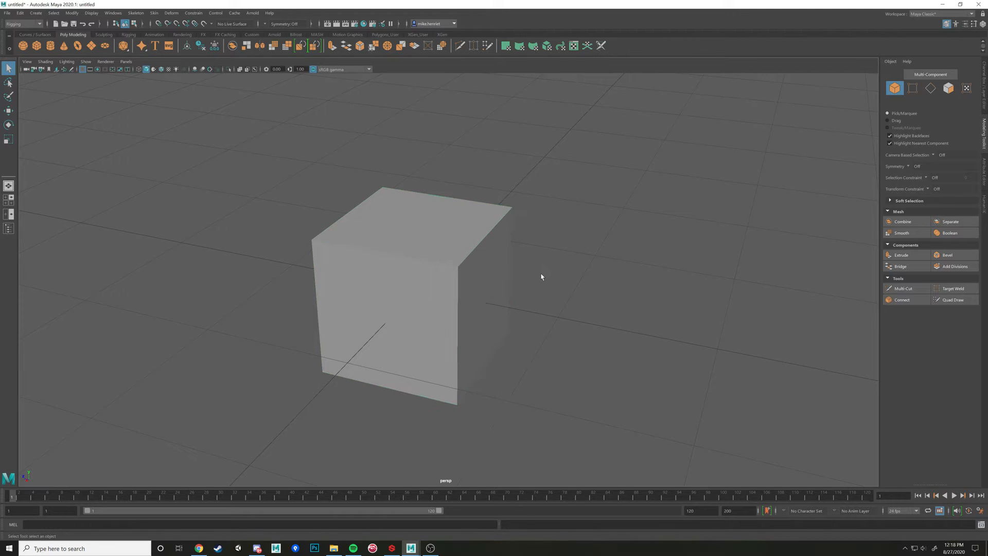
# Select the cube, show its transform values in the Channel Box, try moving it in the YZ plane, and undo the move
pyautogui.click(511, 277)
pyautogui.click(983, 77)
pyautogui.press('w')
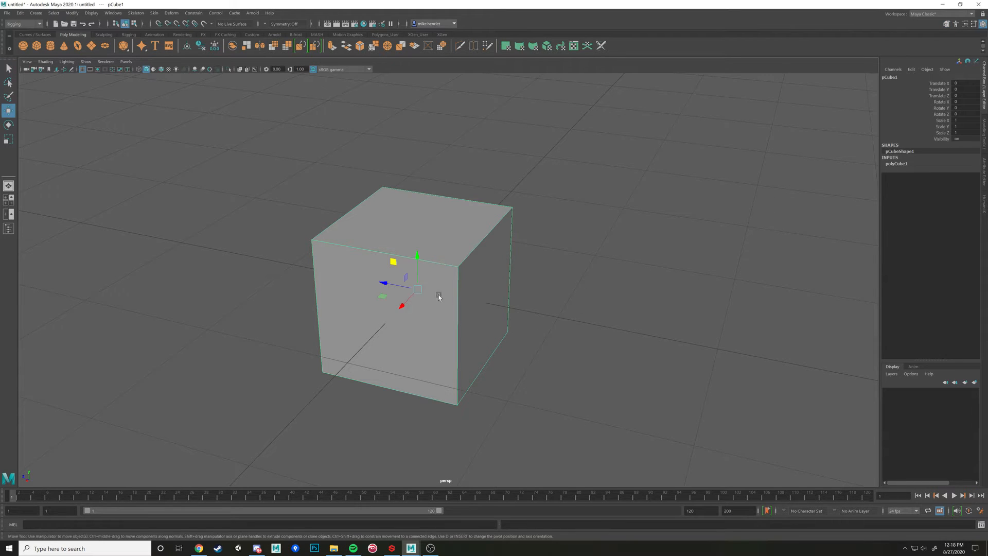
pyautogui.moveTo(393, 257)
pyautogui.mouseDown()
pyautogui.moveTo(381, 249)
pyautogui.moveTo(390, 252)
pyautogui.mouseUp()
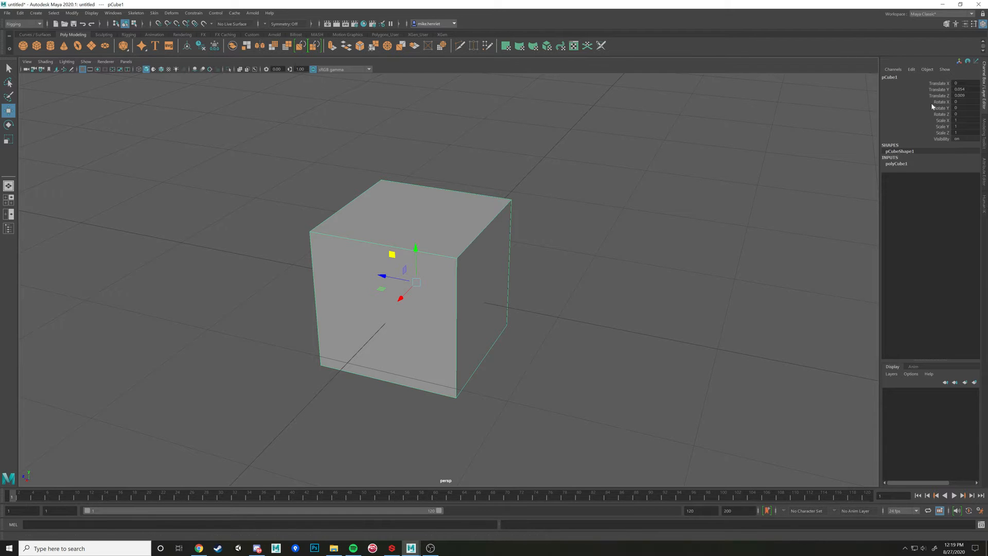
pyautogui.hotkey('ctrl', 'z')
# Switch the cube to vertex selection, try moving one top corner vertex inward, and undo the move
pyautogui.keyDown('alt'); pyautogui.moveTo(568, 279); pyautogui.dragTo(522, 278); pyautogui.keyUp('alt')
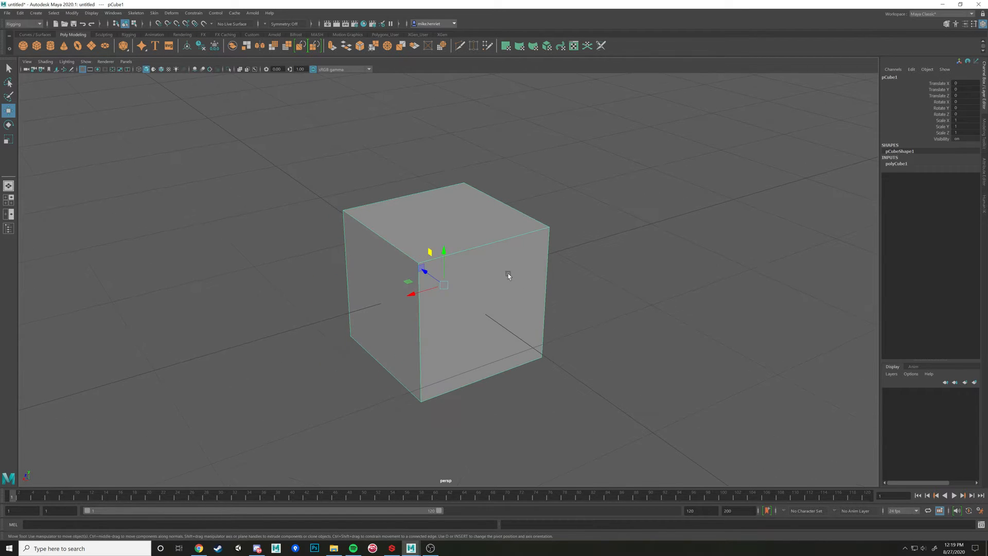
pyautogui.rightClick(508, 275)
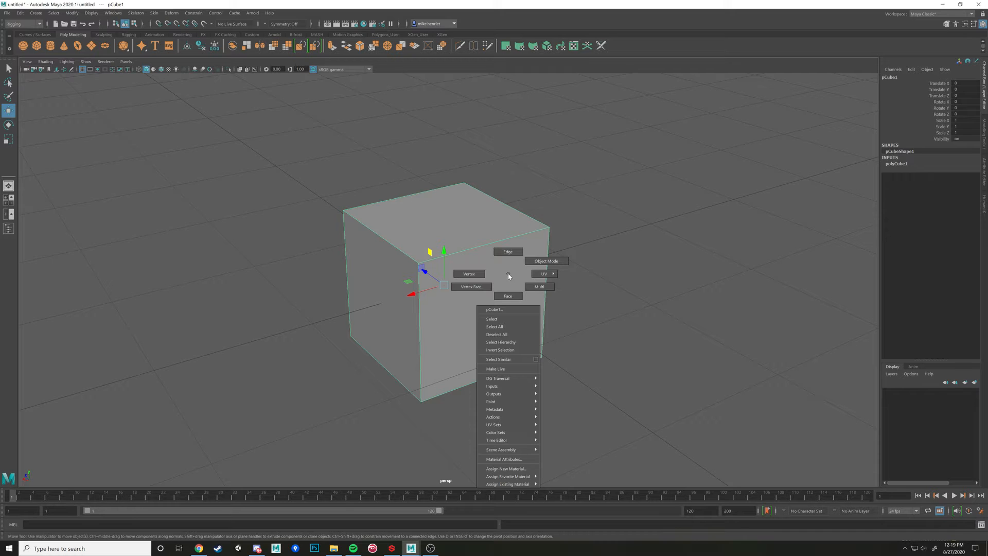
pyautogui.click(474, 273)
pyautogui.moveTo(518, 205); pyautogui.dragTo(488, 213)
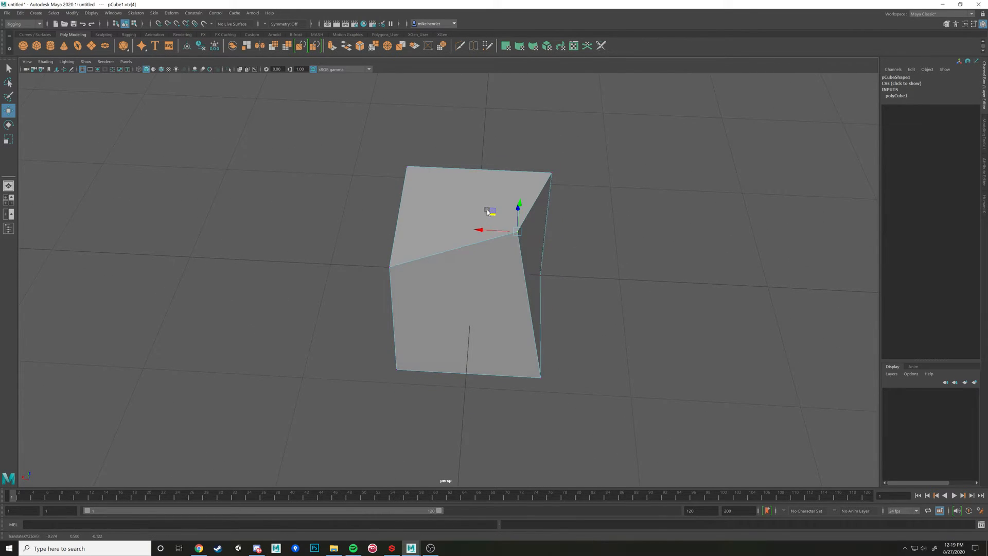
pyautogui.keyDown('alt'); pyautogui.moveTo(592, 260); pyautogui.dragTo(503, 269); pyautogui.keyUp('alt')
pyautogui.keyDown('alt'); pyautogui.moveTo(504, 269); pyautogui.dragTo(477, 222, button='middle'); pyautogui.keyUp('alt')
pyautogui.scroll(2, 476, 223)
pyautogui.hotkey('ctrl', 'z')
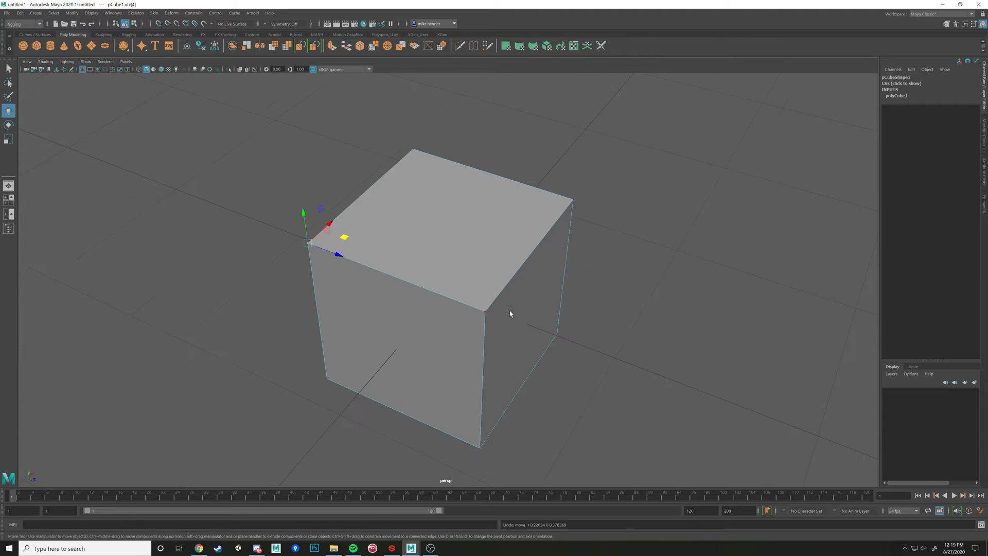
# Try moving a different top corner vertex of the cube with the Move tool, and undo those moves
pyautogui.moveTo(461, 289); pyautogui.dragTo(539, 248)
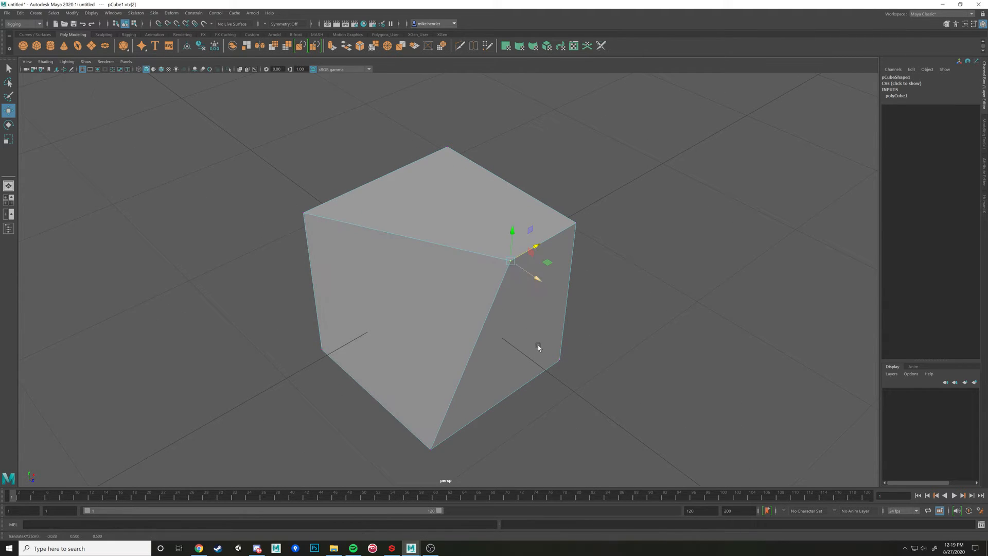
pyautogui.keyDown('alt'); pyautogui.moveTo(538, 344); pyautogui.dragTo(510, 262); pyautogui.keyUp('alt')
pyautogui.keyDown('alt'); pyautogui.moveTo(401, 350); pyautogui.dragTo(478, 267); pyautogui.keyUp('alt')
pyautogui.hotkey('ctrl', 'z')
pyautogui.hotkey('ctrl', 'z')
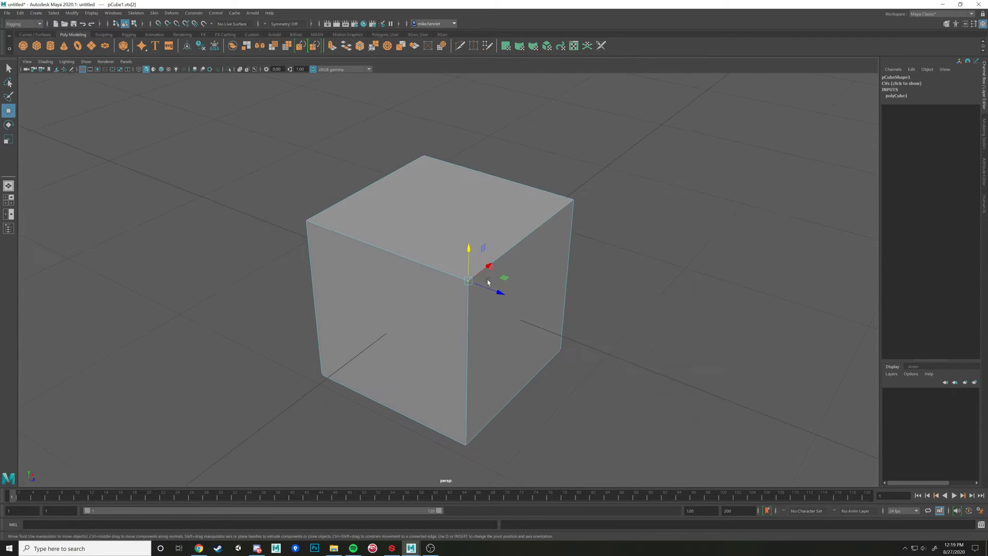
# Switch the cube to edge selection and select several edges around its top face
pyautogui.rightClick(424, 219)
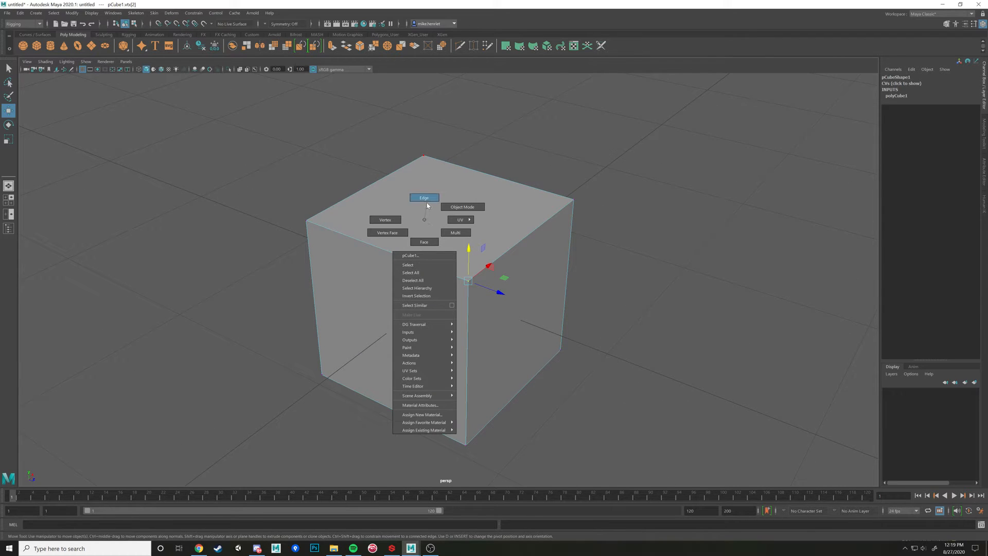
pyautogui.moveTo(427, 201); pyautogui.dragTo(426, 201, button='right')
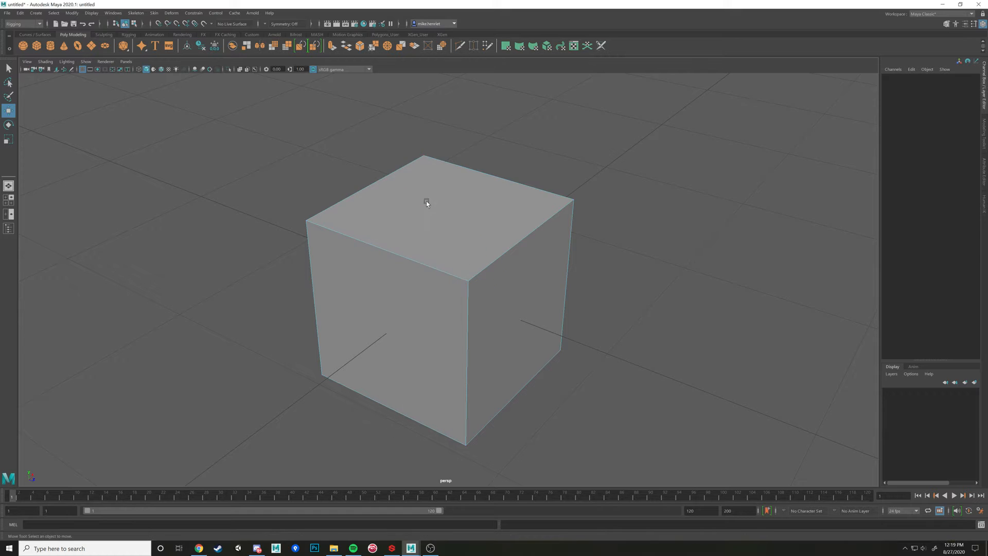
pyautogui.click(541, 233)
pyautogui.keyDown('alt'); pyautogui.moveTo(625, 318); pyautogui.dragTo(525, 340); pyautogui.keyUp('alt')
pyautogui.click(507, 291)
pyautogui.keyDown('alt'); pyautogui.moveTo(508, 290); pyautogui.dragTo(551, 311); pyautogui.keyUp('alt')
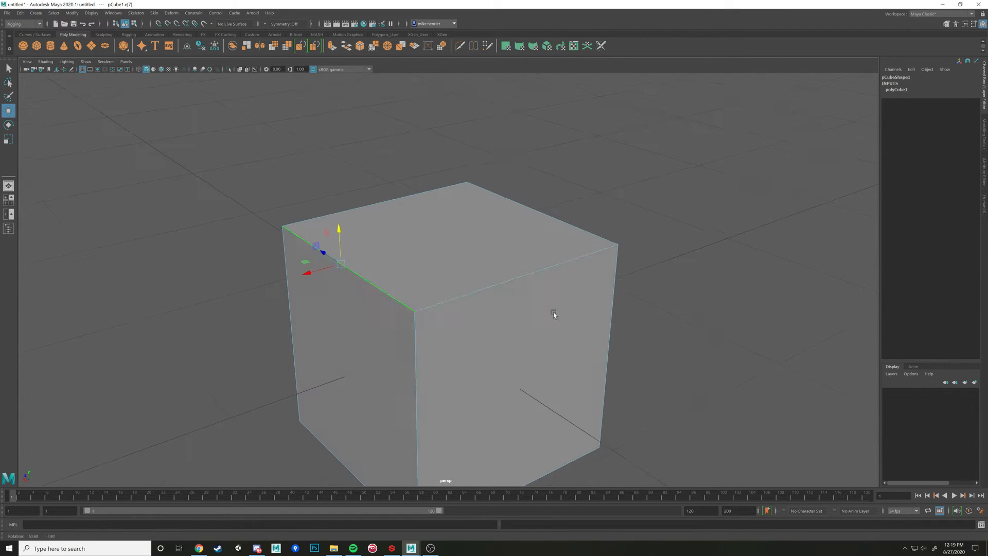
pyautogui.keyDown('shift'); pyautogui.click(564, 263); pyautogui.keyUp('shift')
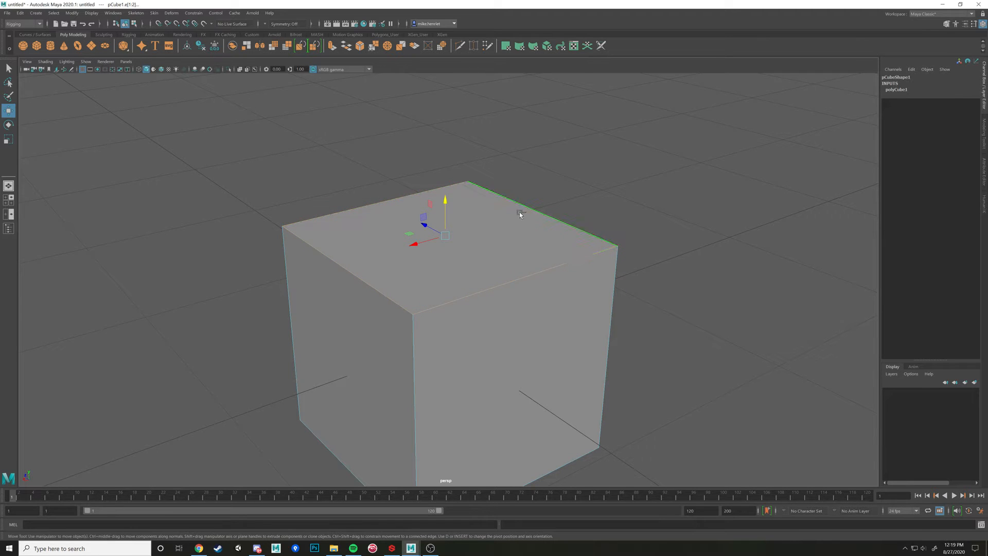
pyautogui.keyDown('alt'); pyautogui.moveTo(483, 293); pyautogui.dragTo(543, 179); pyautogui.keyUp('alt')
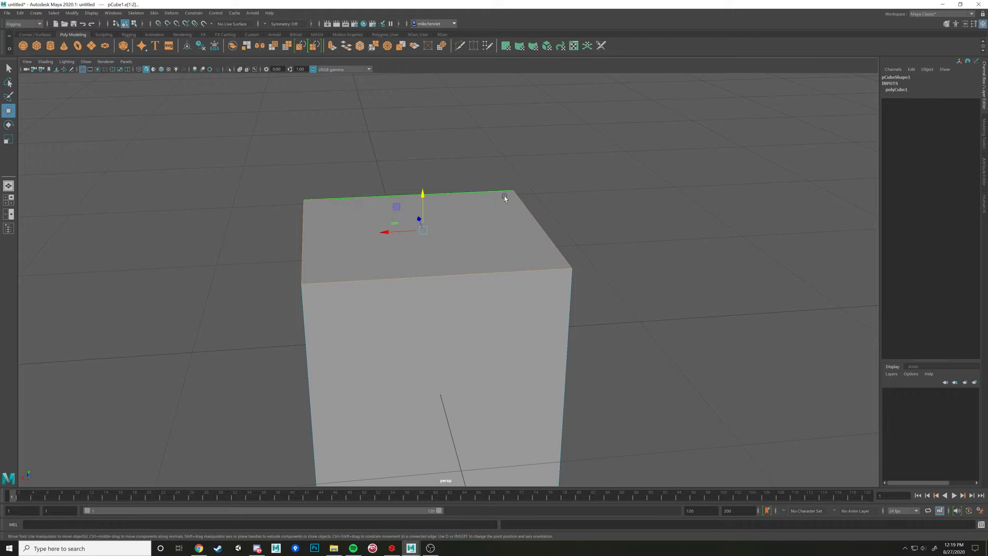
pyautogui.keyDown('alt'); pyautogui.moveTo(296, 218); pyautogui.dragTo(404, 239); pyautogui.keyUp('alt')
# Switch the cube to face selection and select its top face
pyautogui.moveTo(421, 238); pyautogui.dragTo(414, 256, button='right')
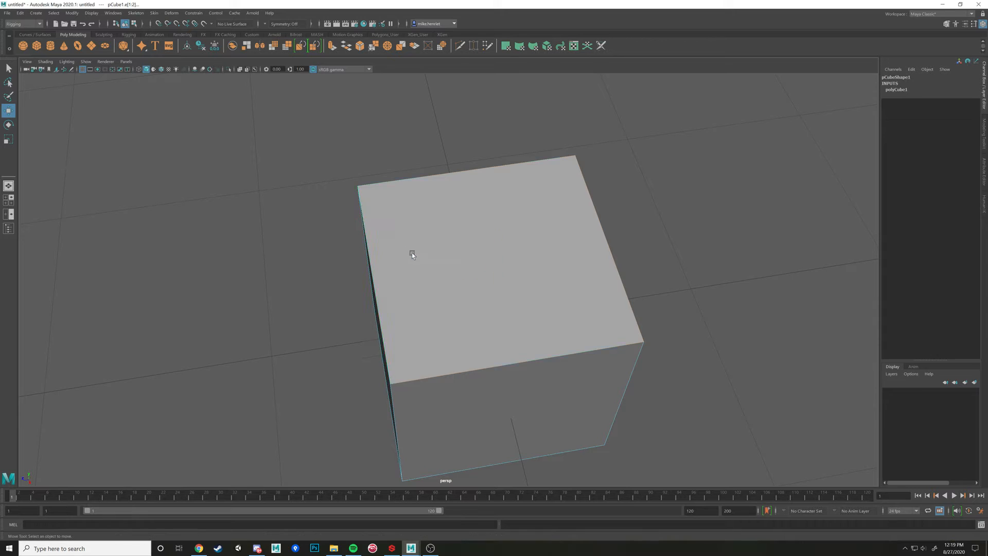
pyautogui.click(453, 234)
pyautogui.keyDown('alt'); pyautogui.moveTo(640, 309); pyautogui.dragTo(537, 280); pyautogui.keyUp('alt')
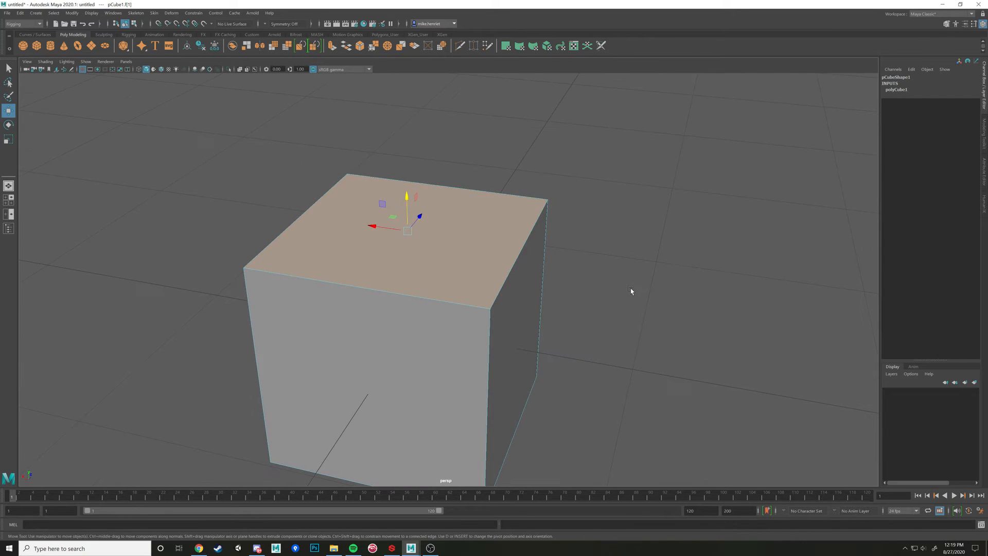
pyautogui.keyDown('alt'); pyautogui.moveTo(627, 290); pyautogui.dragTo(520, 277); pyautogui.keyUp('alt')
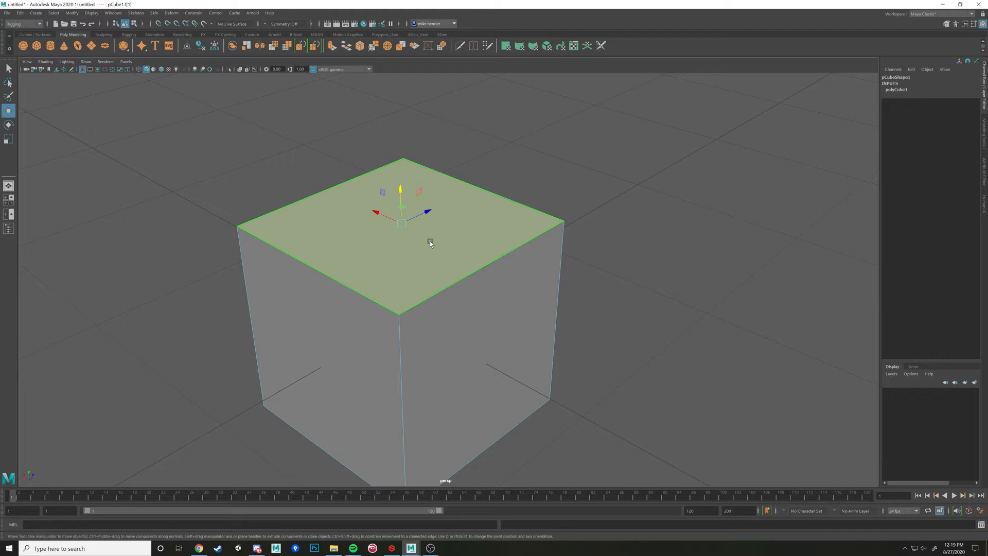
pyautogui.keyDown('alt'); pyautogui.moveTo(472, 267); pyautogui.dragTo(435, 268); pyautogui.keyUp('alt')
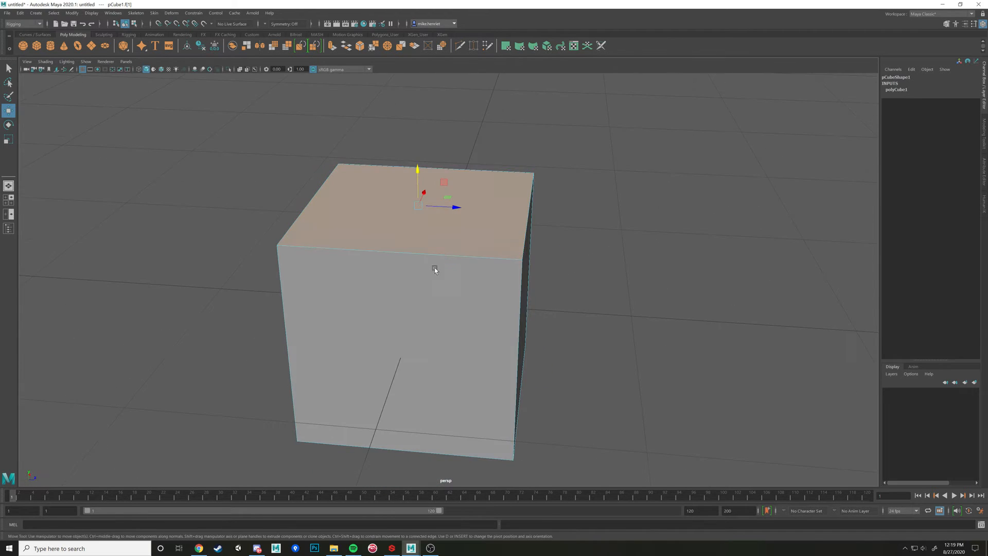
# Switch the cube to vertex selection, pick one top corner vertex, and replace it with a selection of three top corner vertices
pyautogui.scroll(3, 517, 259)
pyautogui.moveTo(549, 254); pyautogui.dragTo(523, 252, button='right')
pyautogui.click(552, 252)
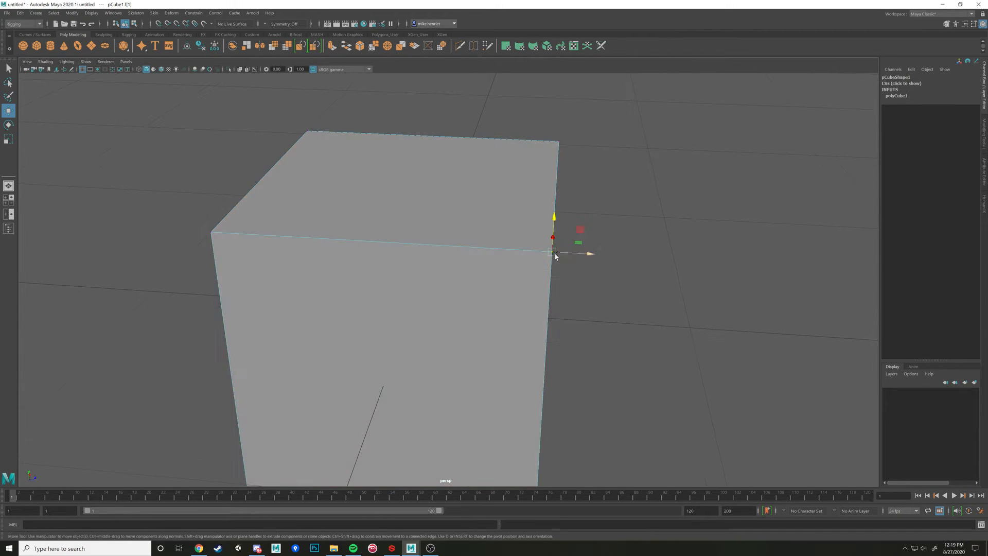
pyautogui.keyDown('alt'); pyautogui.moveTo(636, 278); pyautogui.dragTo(627, 277); pyautogui.keyUp('alt')
pyautogui.scroll(-3, 627, 279)
pyautogui.moveTo(216, 110); pyautogui.dragTo(849, 239)
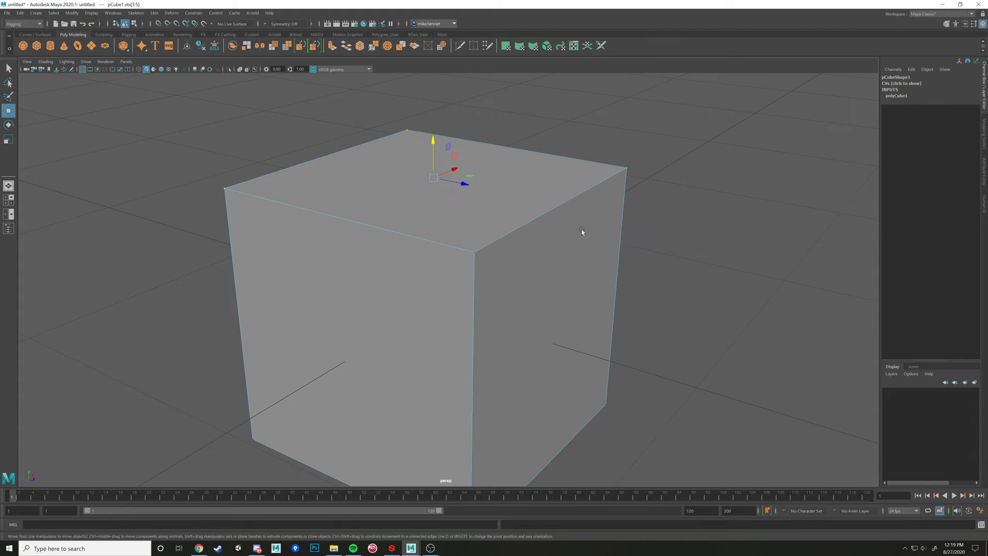
pyautogui.scroll(-2, 340, 180)
pyautogui.keyDown('alt'); pyautogui.moveTo(426, 207); pyautogui.dragTo(445, 208); pyautogui.keyUp('alt')
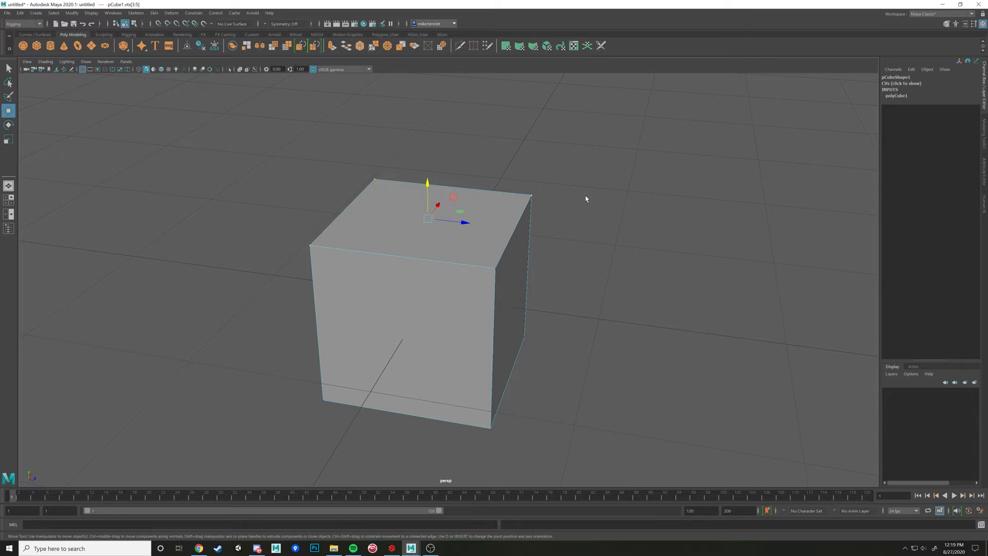
# Show the Modeling Toolkit and switch the cube from vertex selection to face selection
pyautogui.click(985, 142)
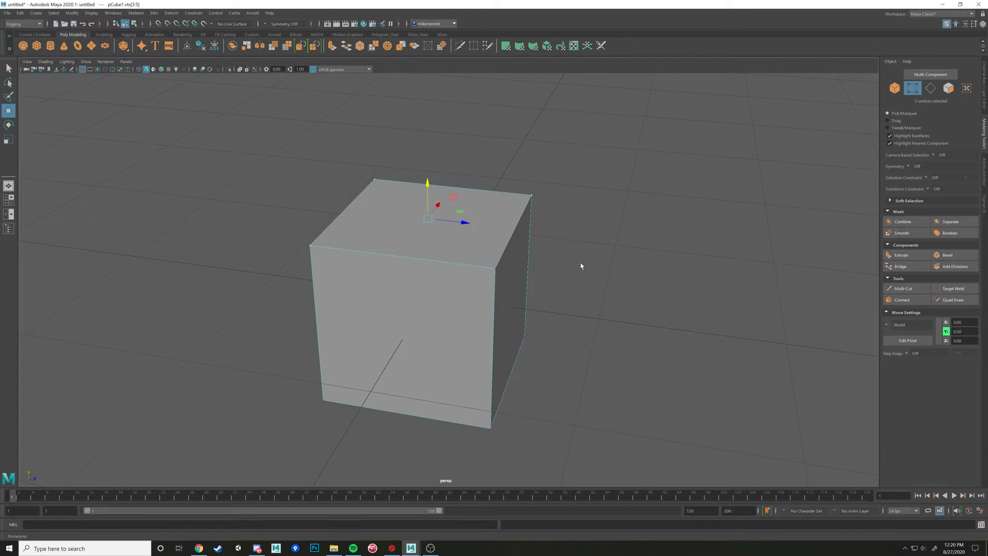
pyautogui.keyDown('alt'); pyautogui.moveTo(498, 255); pyautogui.dragTo(488, 258); pyautogui.keyUp('alt')
pyautogui.moveTo(488, 256); pyautogui.dragTo(486, 273, button='right')
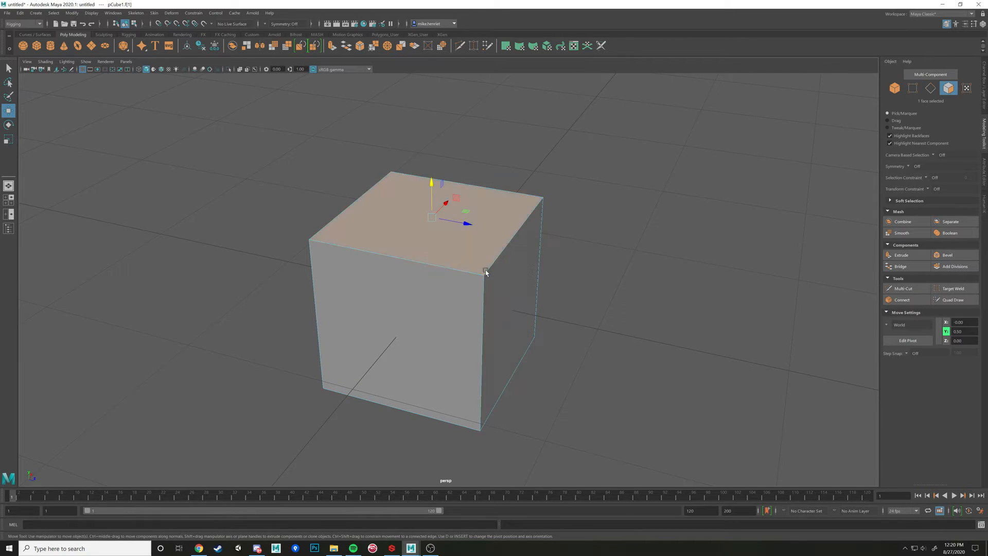
pyautogui.moveTo(517, 280)
pyautogui.keyDown('alt'); pyautogui.mouseDown()
pyautogui.moveTo(480, 270)
pyautogui.moveTo(549, 283)
pyautogui.moveTo(521, 277)
pyautogui.moveTo(524, 261)
pyautogui.mouseUp(); pyautogui.keyUp('alt')
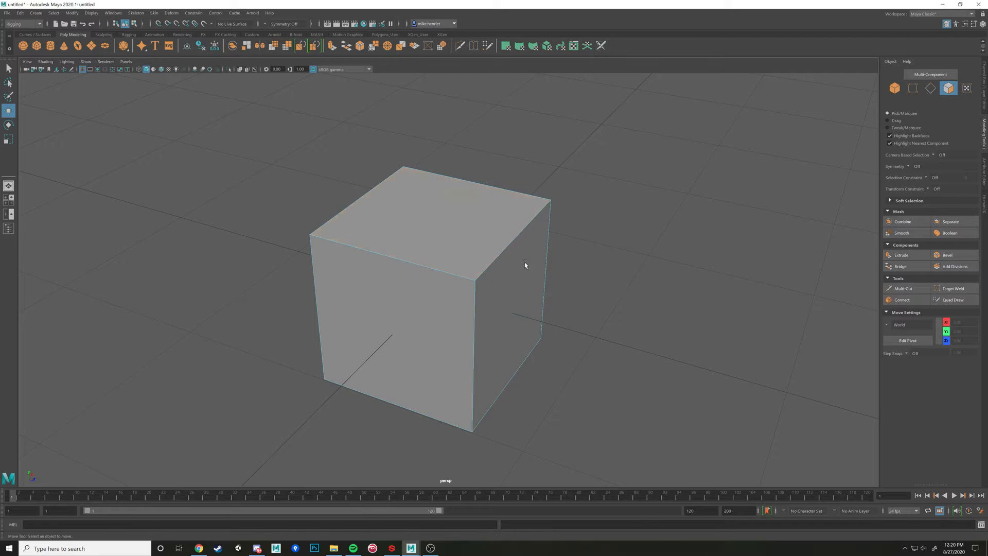
# Extrude the cube's top face upward with a Local Translate Z of 1.4
pyautogui.moveTo(463, 250); pyautogui.dragTo(473, 273, button='right')
pyautogui.click(457, 226)
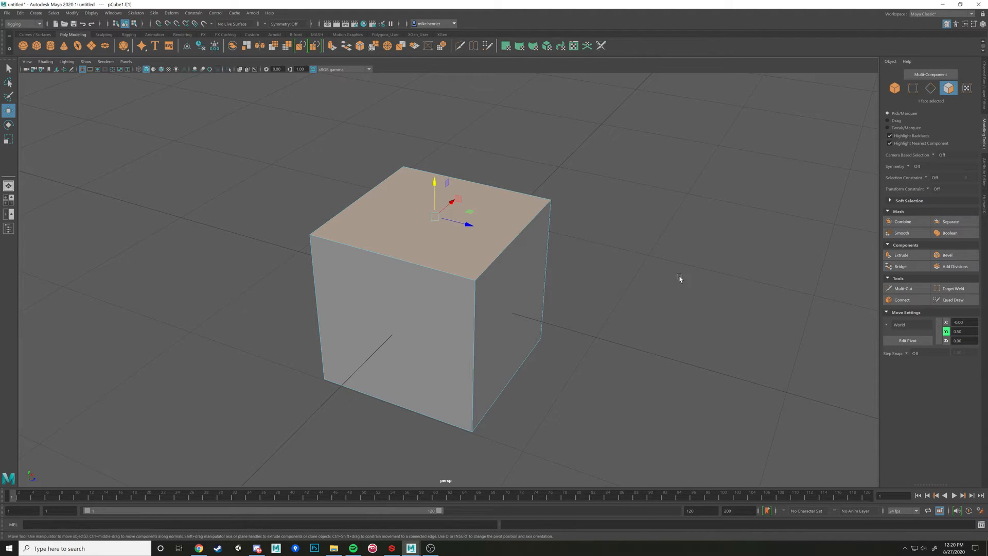
pyautogui.click(902, 255)
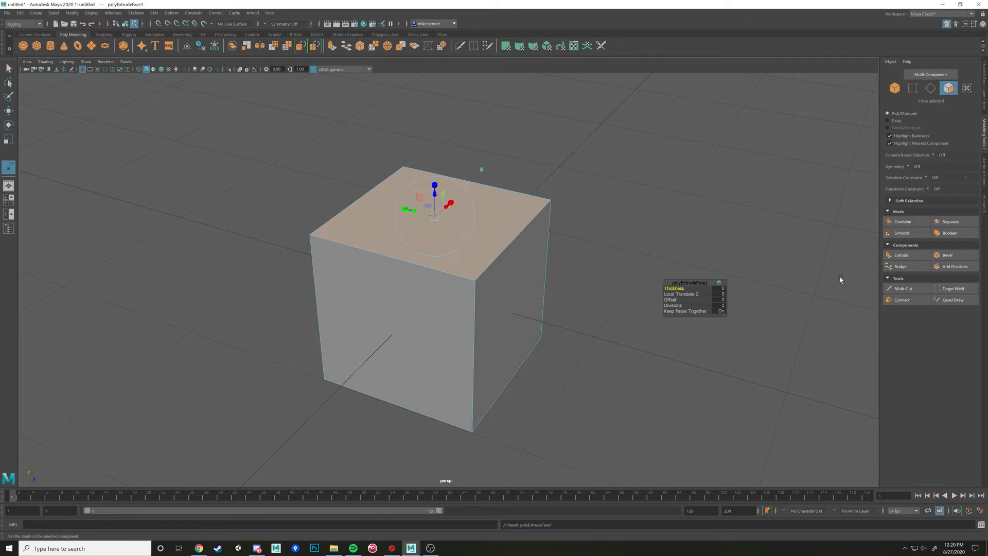
pyautogui.keyDown('alt'); pyautogui.moveTo(840, 278); pyautogui.dragTo(550, 275); pyautogui.keyUp('alt')
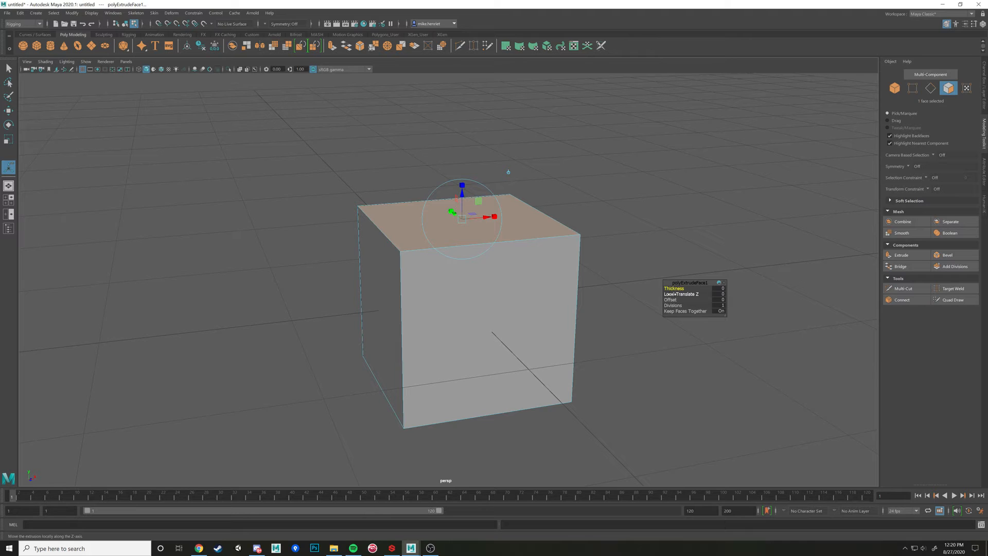
pyautogui.moveTo(669, 294); pyautogui.dragTo(715, 294)
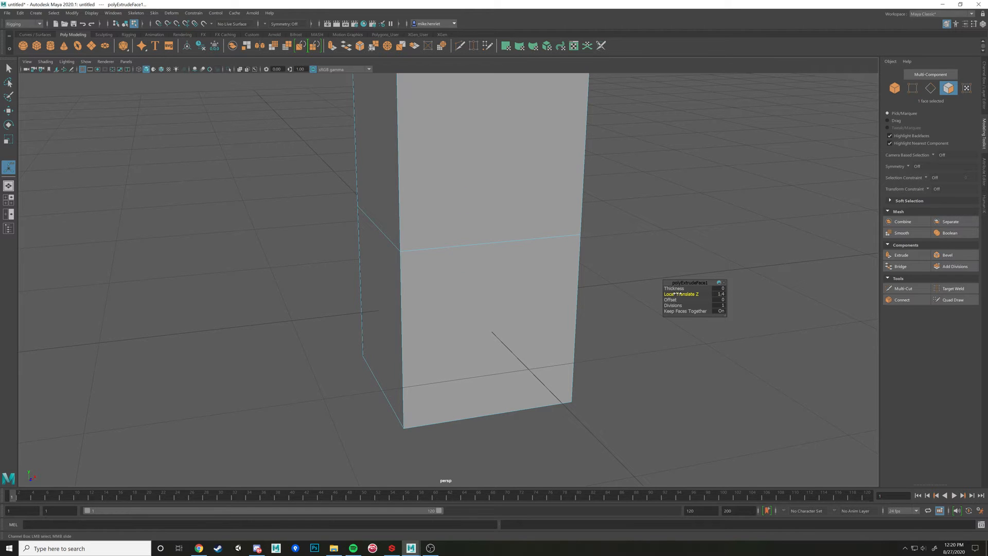
pyautogui.scroll(-5, 562, 292)
pyautogui.keyDown('alt'); pyautogui.moveTo(561, 293); pyautogui.dragTo(551, 329, button='middle'); pyautogui.keyUp('alt')
pyautogui.scroll(1, 551, 329)
pyautogui.keyDown('alt'); pyautogui.moveTo(551, 329); pyautogui.dragTo(554, 323); pyautogui.keyUp('alt')
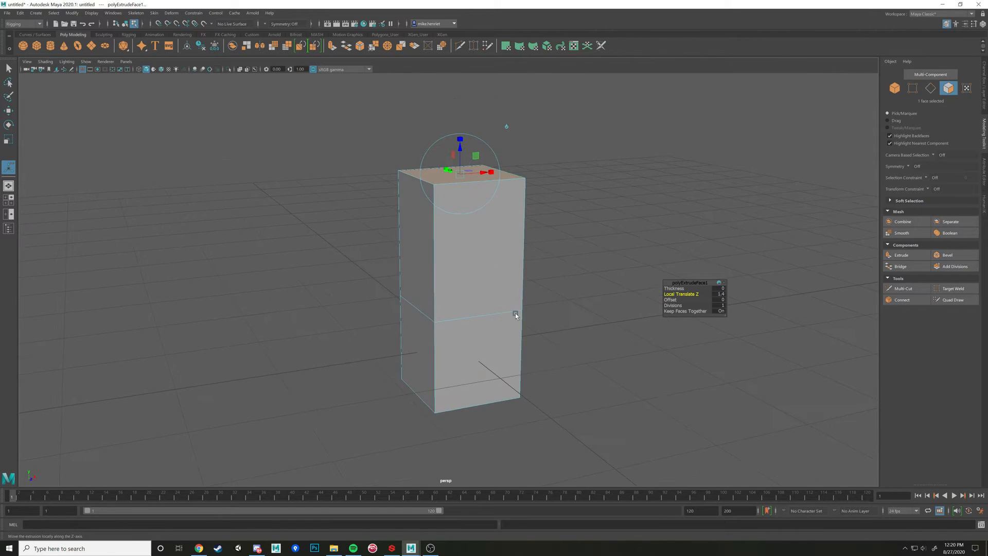
pyautogui.moveTo(411, 258)
pyautogui.keyDown('alt'); pyautogui.mouseDown()
pyautogui.moveTo(448, 252)
pyautogui.moveTo(409, 261)
pyautogui.mouseUp(); pyautogui.keyUp('alt')
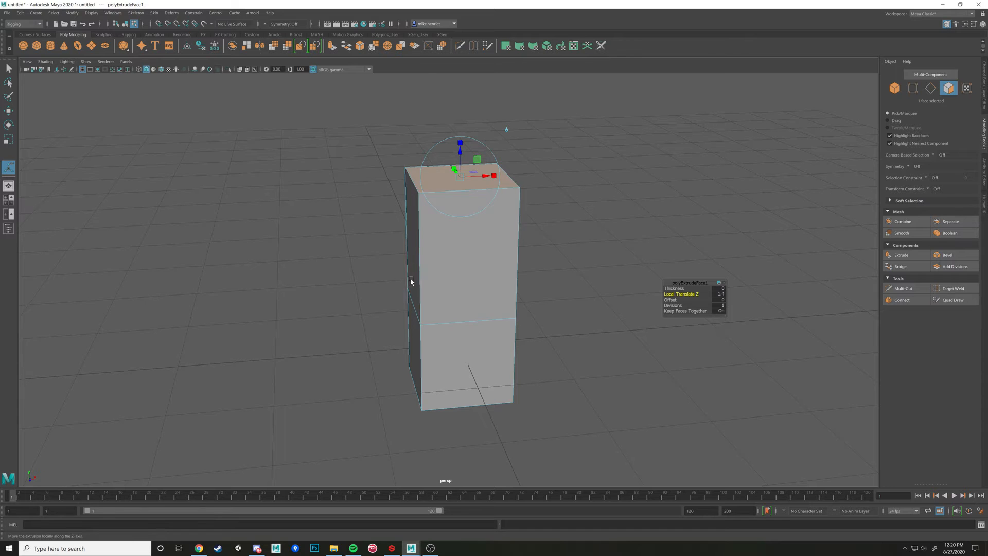
pyautogui.moveTo(504, 287)
pyautogui.keyDown('alt'); pyautogui.mouseDown()
pyautogui.moveTo(532, 245)
pyautogui.moveTo(426, 287)
pyautogui.moveTo(523, 280)
pyautogui.mouseUp(); pyautogui.keyUp('alt')
# Examine the faces of the extruded box by selecting a side face in the upper section and one in the lower section
pyautogui.keyDown('alt'); pyautogui.moveTo(468, 253); pyautogui.dragTo(420, 265); pyautogui.keyUp('alt')
pyautogui.click(420, 265)
pyautogui.keyDown('alt'); pyautogui.moveTo(545, 291); pyautogui.dragTo(576, 252, button='middle'); pyautogui.keyUp('alt')
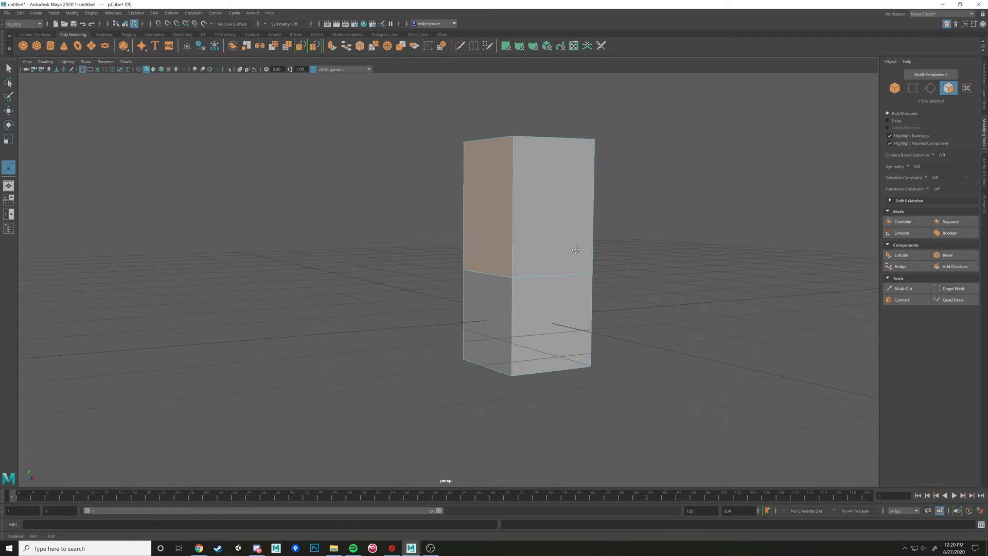
pyautogui.click(513, 308)
pyautogui.keyDown('alt'); pyautogui.moveTo(552, 316); pyautogui.dragTo(495, 286, button='middle'); pyautogui.keyUp('alt')
pyautogui.scroll(3, 495, 286)
pyautogui.keyDown('alt'); pyautogui.moveTo(495, 286); pyautogui.dragTo(538, 286); pyautogui.keyUp('alt')
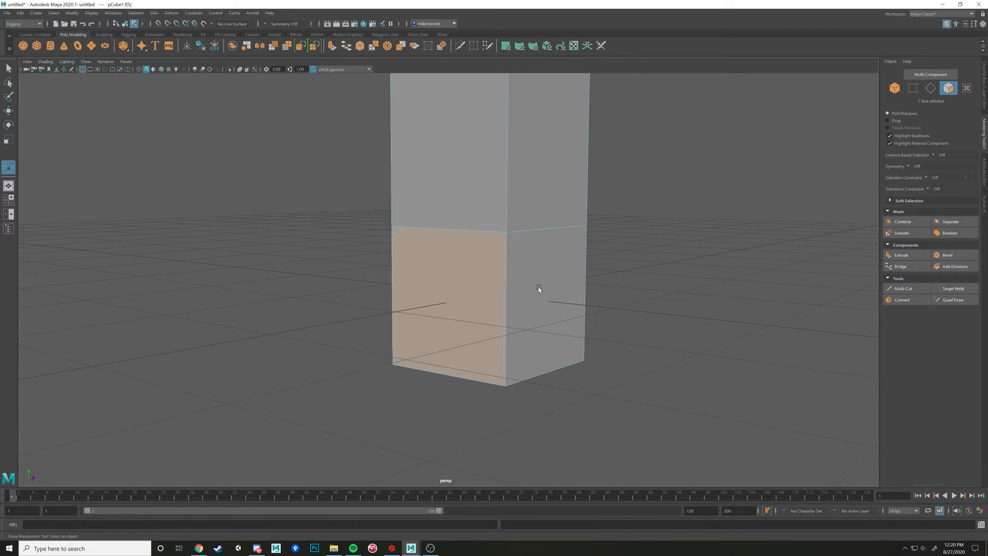
# Extrude the selected lower side face in place with an Offset of 0.27 to inset a smaller face
pyautogui.click(896, 256)
pyautogui.keyDown('alt'); pyautogui.moveTo(753, 269); pyautogui.dragTo(671, 289); pyautogui.keyUp('alt')
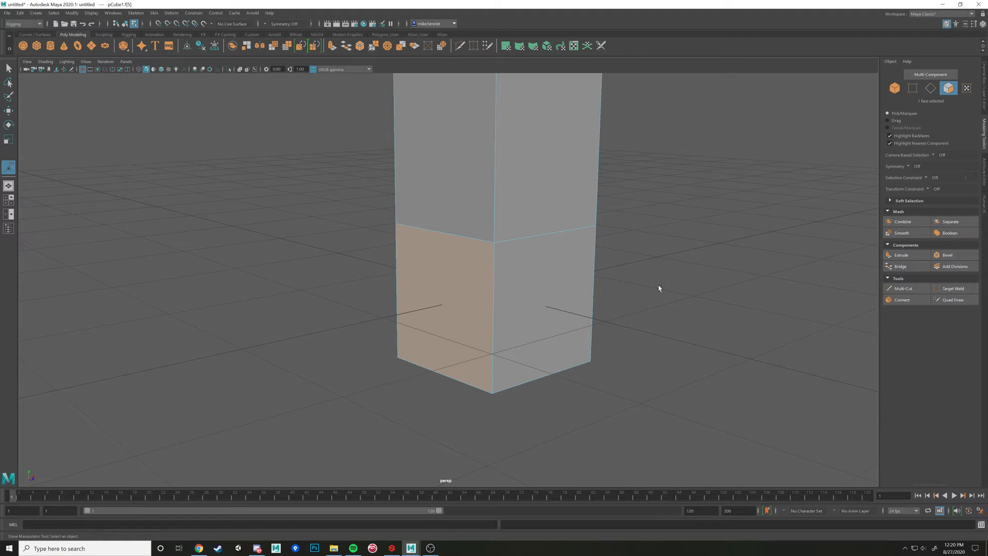
pyautogui.hotkey('ctrl', 'e')
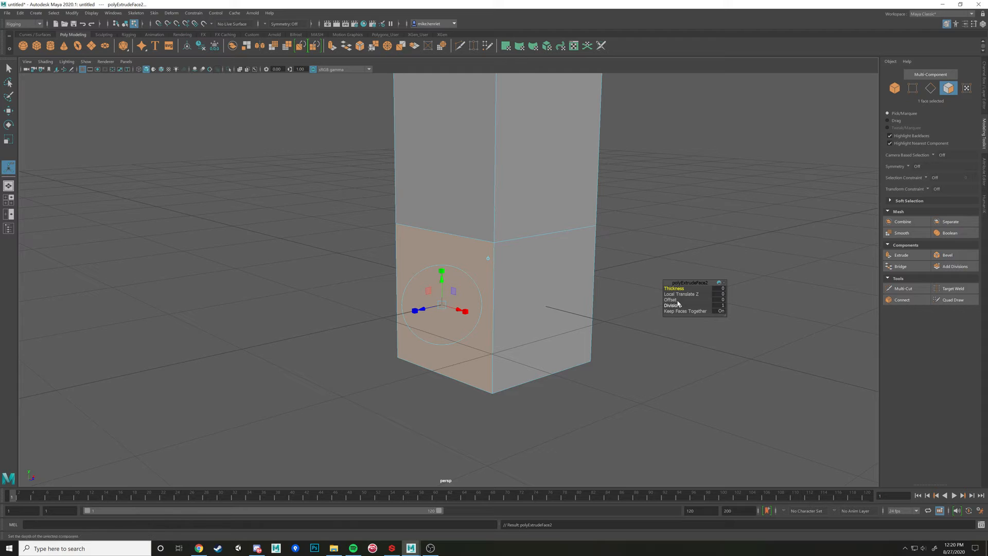
pyautogui.moveTo(672, 300)
pyautogui.mouseDown()
pyautogui.moveTo(648, 299)
pyautogui.moveTo(676, 300)
pyautogui.mouseUp()
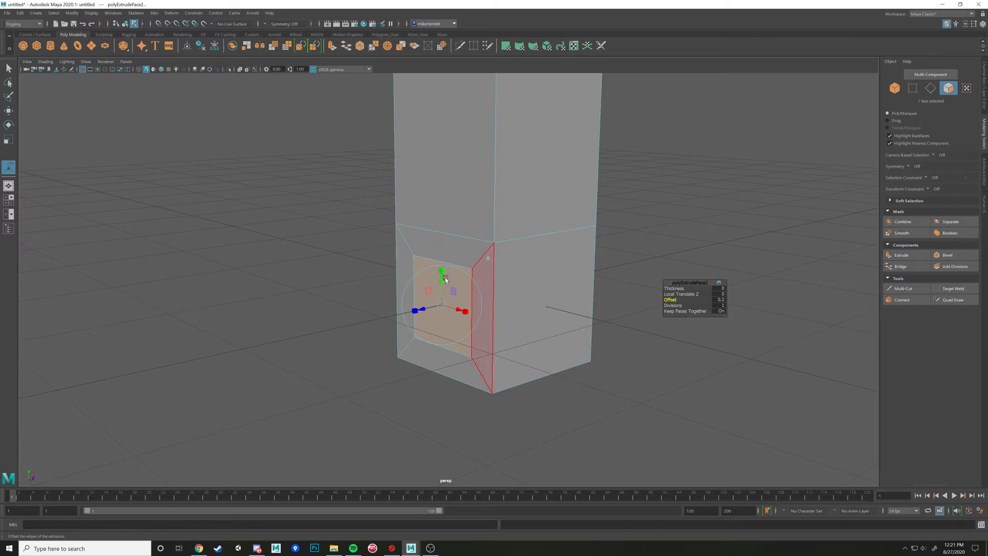
pyautogui.keyDown('alt'); pyautogui.moveTo(476, 279); pyautogui.dragTo(518, 264); pyautogui.keyUp('alt')
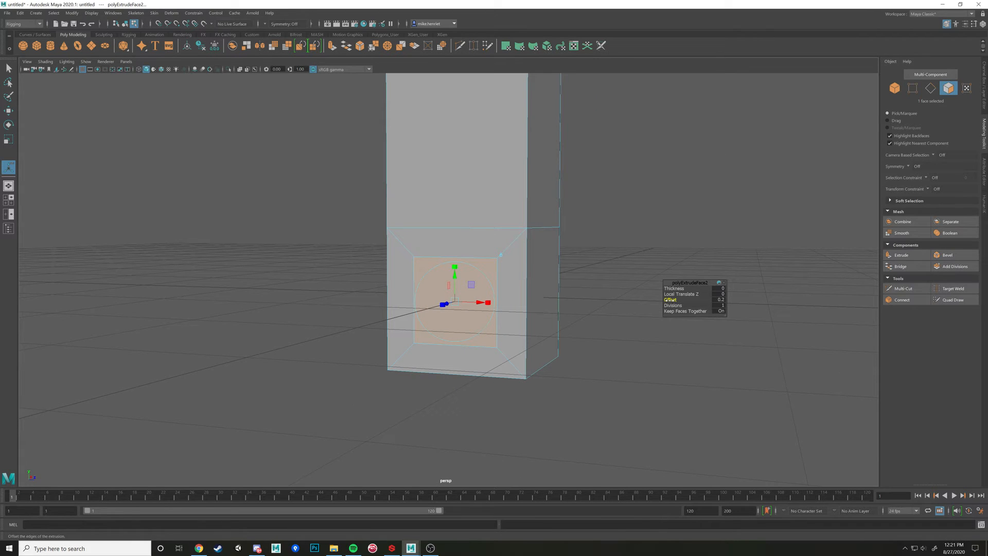
pyautogui.moveTo(669, 300); pyautogui.dragTo(668, 302)
pyautogui.moveTo(670, 300); pyautogui.dragTo(690, 309)
pyautogui.keyDown('alt'); pyautogui.moveTo(541, 324); pyautogui.dragTo(512, 248); pyautogui.keyUp('alt')
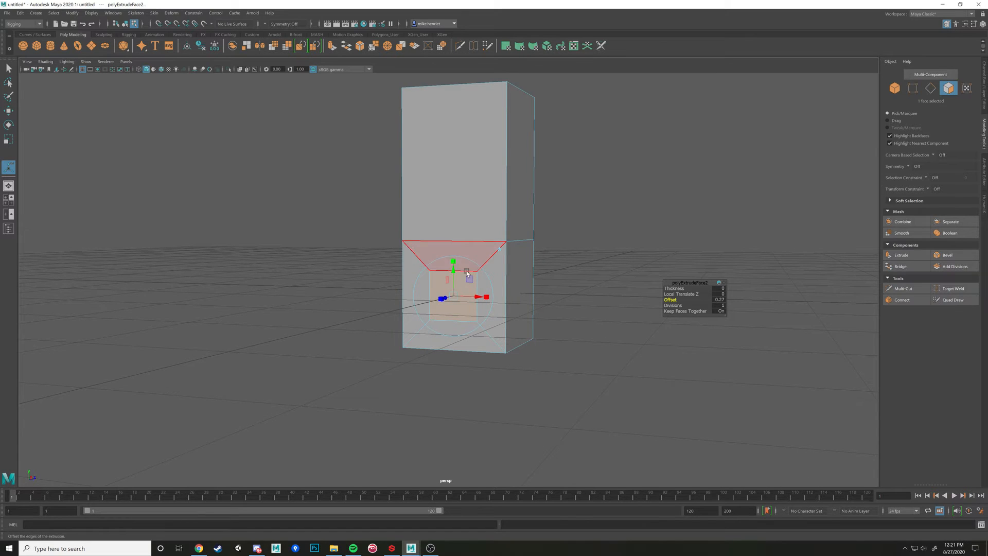
# Extrude the inset face outward with a Local Translate Z of 0.77 to form a side arm, and clear the selection
pyautogui.keyDown('alt'); pyautogui.moveTo(467, 273); pyautogui.dragTo(593, 270); pyautogui.keyUp('alt')
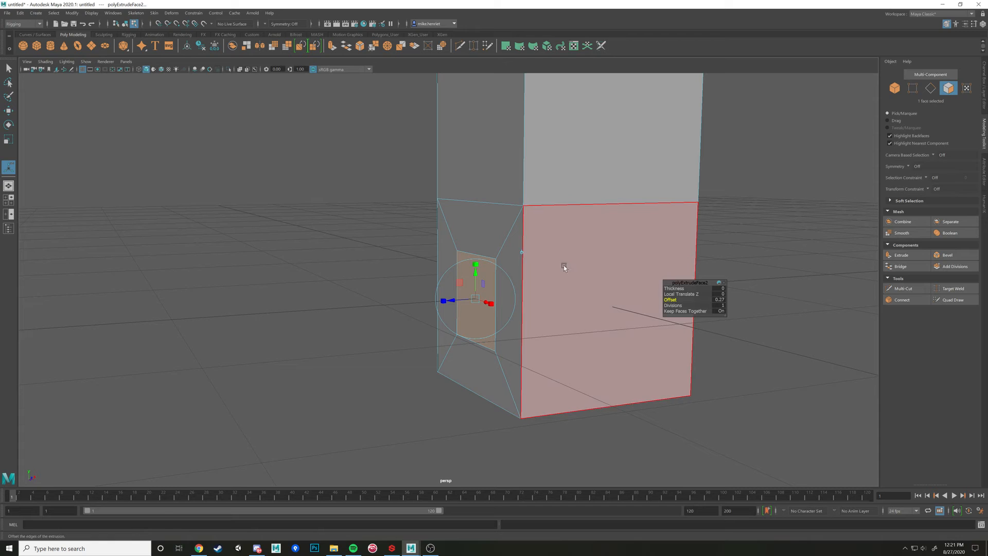
pyautogui.hotkey('ctrl', 'e')
pyautogui.moveTo(450, 303); pyautogui.dragTo(306, 310)
pyautogui.scroll(-3, 375, 290)
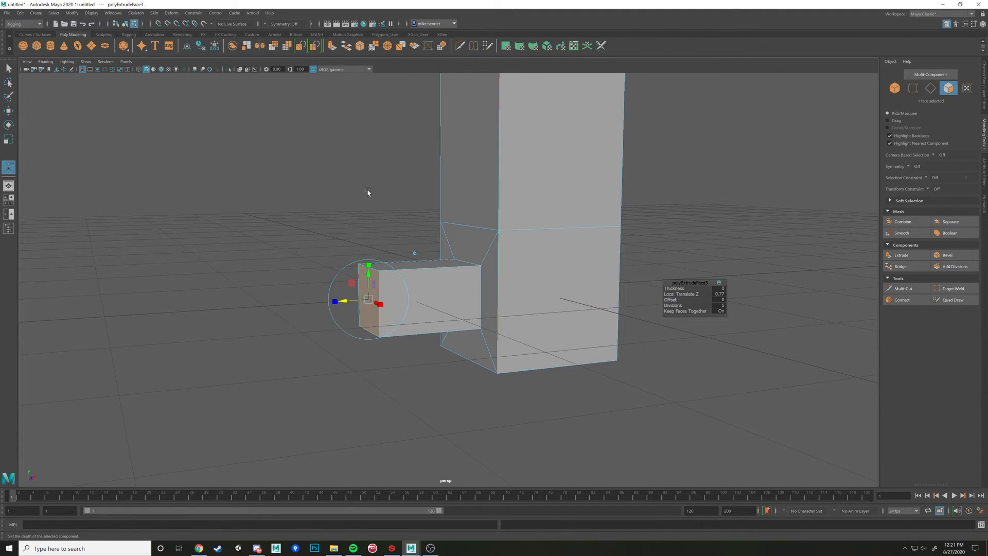
pyautogui.click(420, 192)
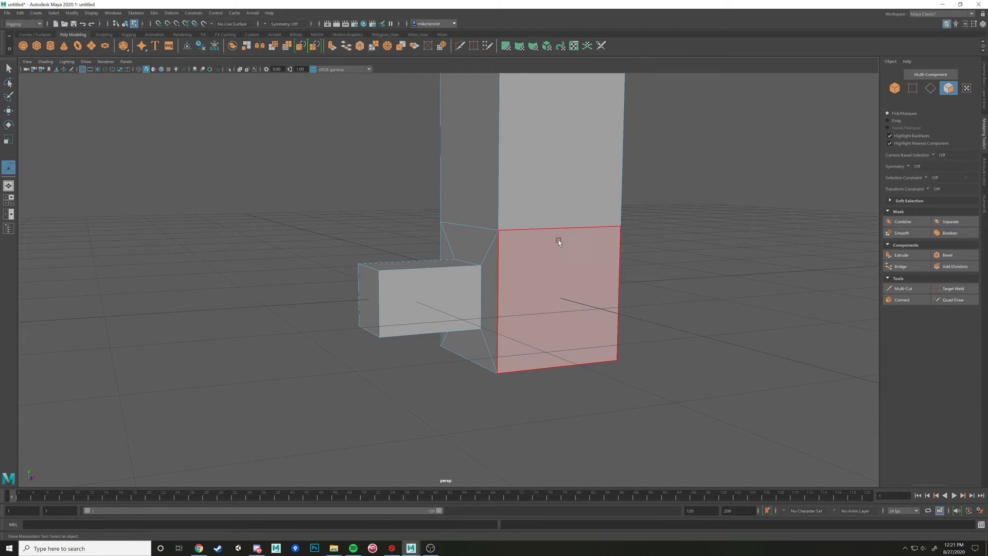
# Extrude the side arm's end face with zero distance and deselect it to demonstrate stacked geometry
pyautogui.keyDown('alt'); pyautogui.moveTo(556, 236); pyautogui.dragTo(431, 298); pyautogui.keyUp('alt')
pyautogui.click(405, 301)
pyautogui.keyDown('alt'); pyautogui.moveTo(506, 302); pyautogui.dragTo(494, 301); pyautogui.keyUp('alt')
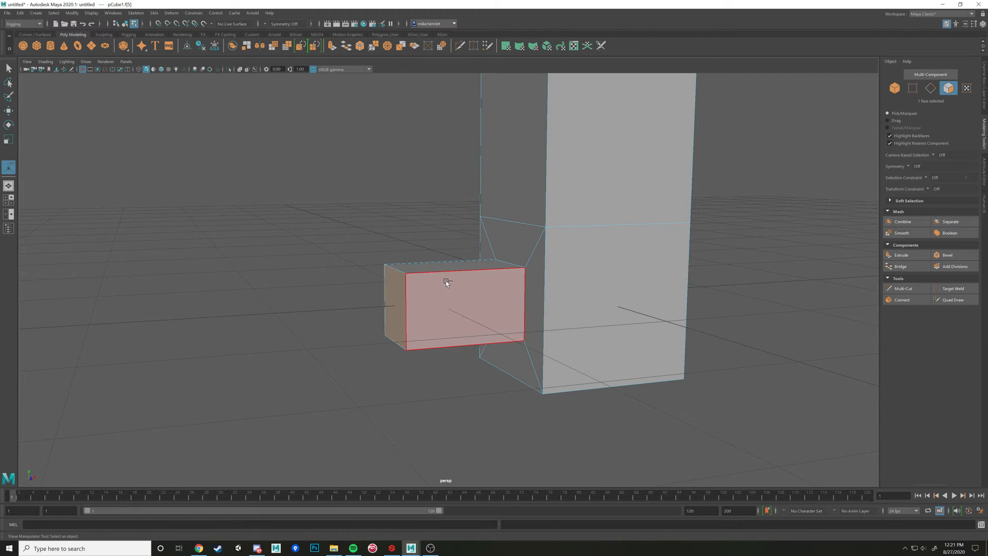
pyautogui.hotkey('ctrl', 'e')
pyautogui.click(444, 245)
pyautogui.keyDown('alt'); pyautogui.moveTo(478, 267); pyautogui.dragTo(475, 310); pyautogui.keyUp('alt')
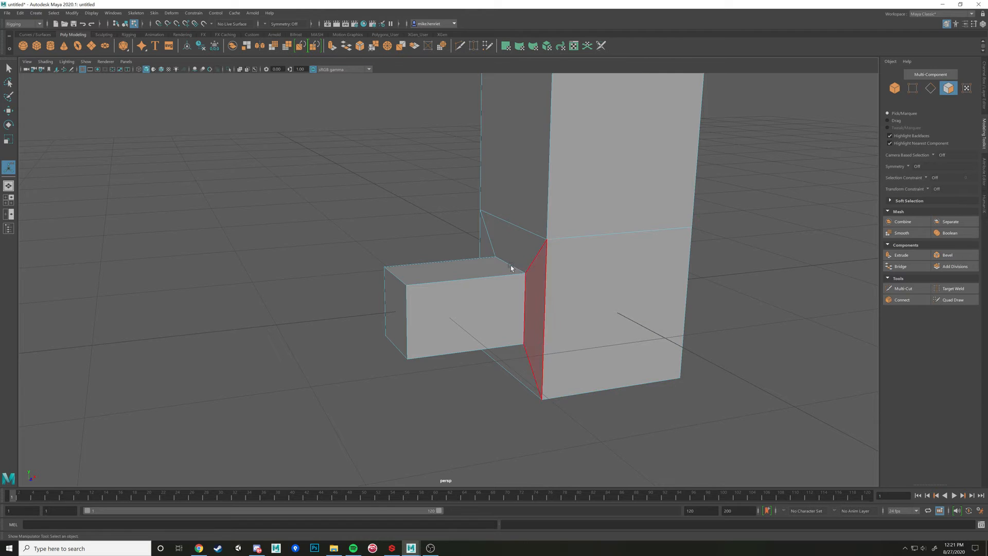
# Select the arm's end face again and move it slightly outward along X to expose the stacked extrusion
pyautogui.keyDown('alt'); pyautogui.moveTo(510, 265); pyautogui.dragTo(488, 282); pyautogui.keyUp('alt')
pyautogui.click(422, 310)
pyautogui.scroll(3, 519, 324)
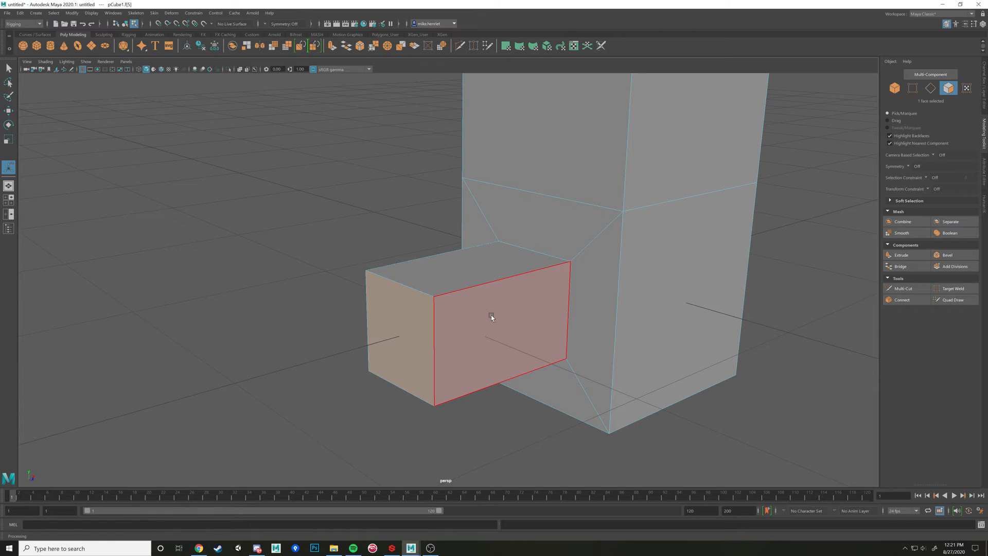
pyautogui.scroll(5, 491, 314)
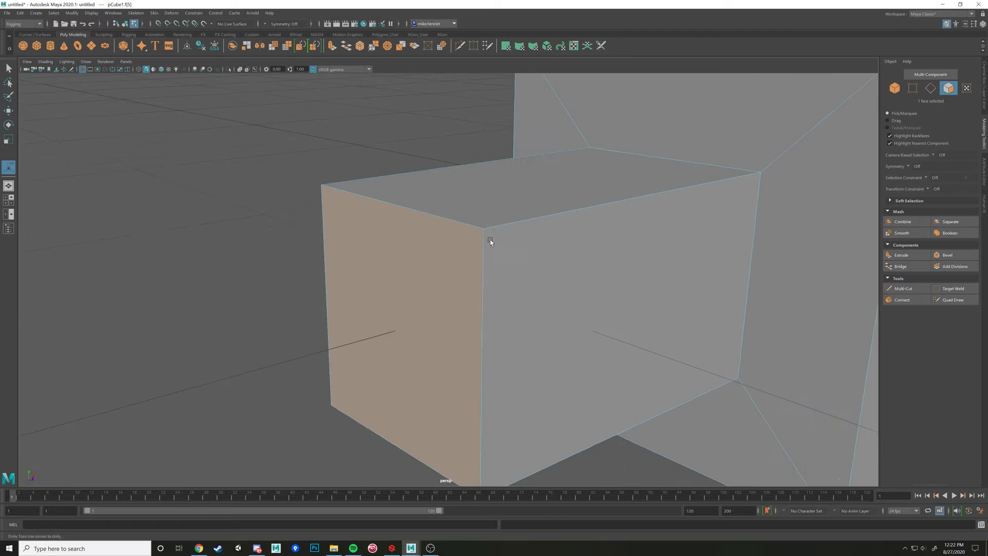
pyautogui.rightClick(465, 250)
pyautogui.moveTo(431, 245); pyautogui.dragTo(429, 267, button='right')
pyautogui.press('w')
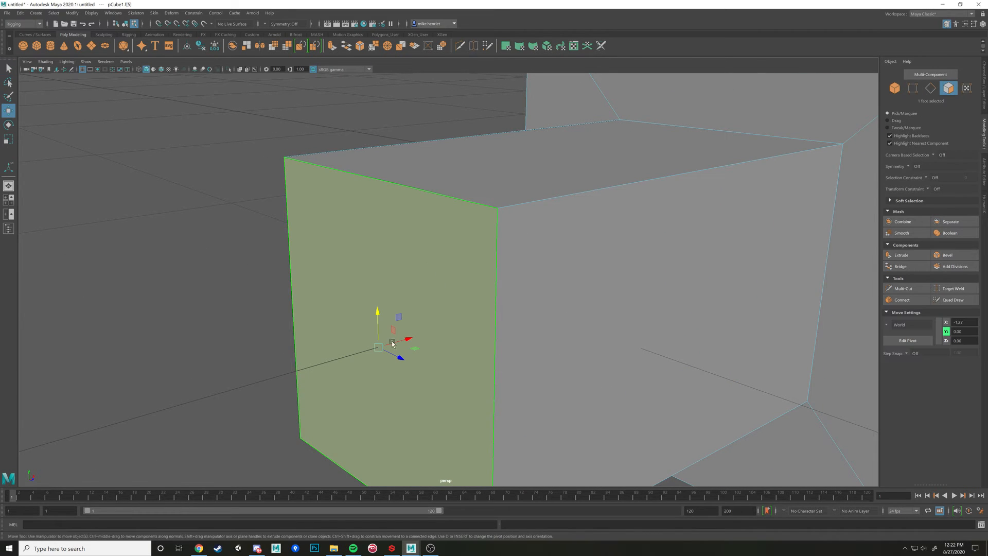
pyautogui.moveTo(406, 340); pyautogui.dragTo(401, 342)
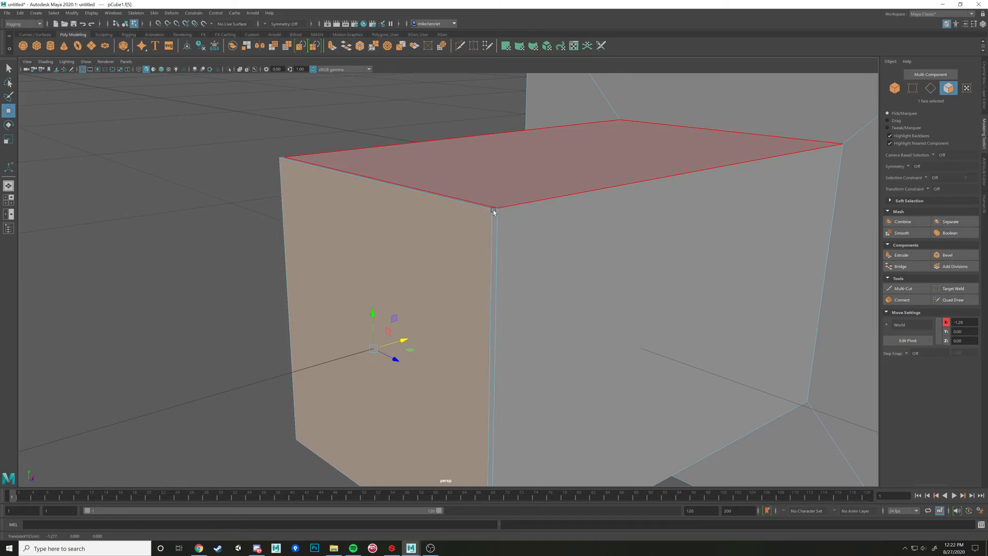
# Return to object mode and examine the arm in wireframe display before restoring shaded display
pyautogui.keyDown('alt'); pyautogui.moveTo(464, 299); pyautogui.dragTo(494, 220); pyautogui.keyUp('alt')
pyautogui.moveTo(493, 223); pyautogui.dragTo(512, 204, button='right')
pyautogui.scroll(-4, 402, 187)
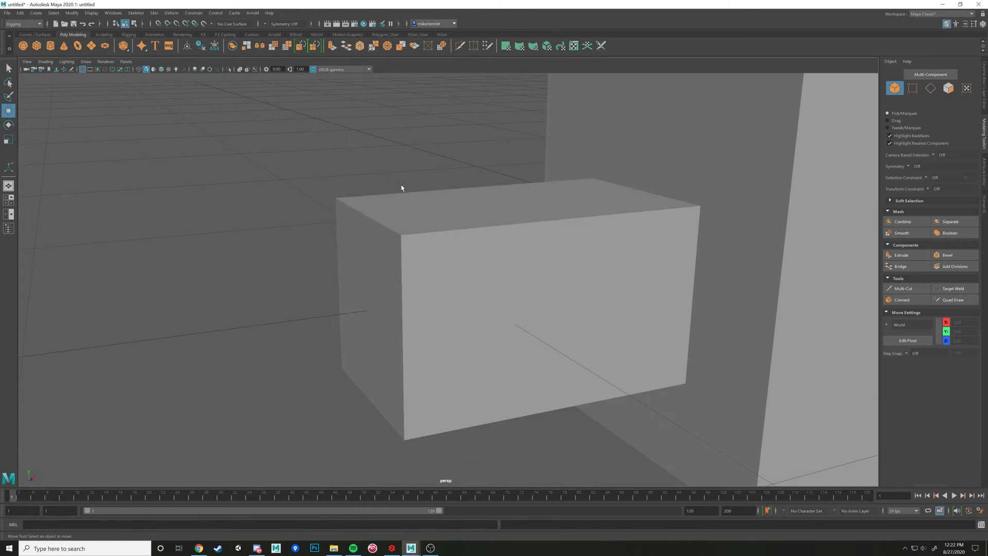
pyautogui.press('4')
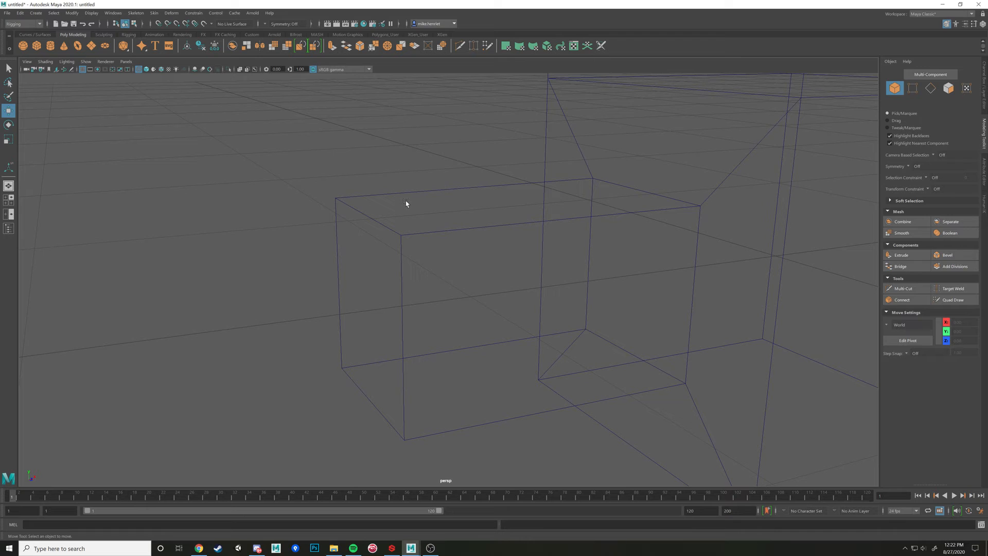
pyautogui.press('5')
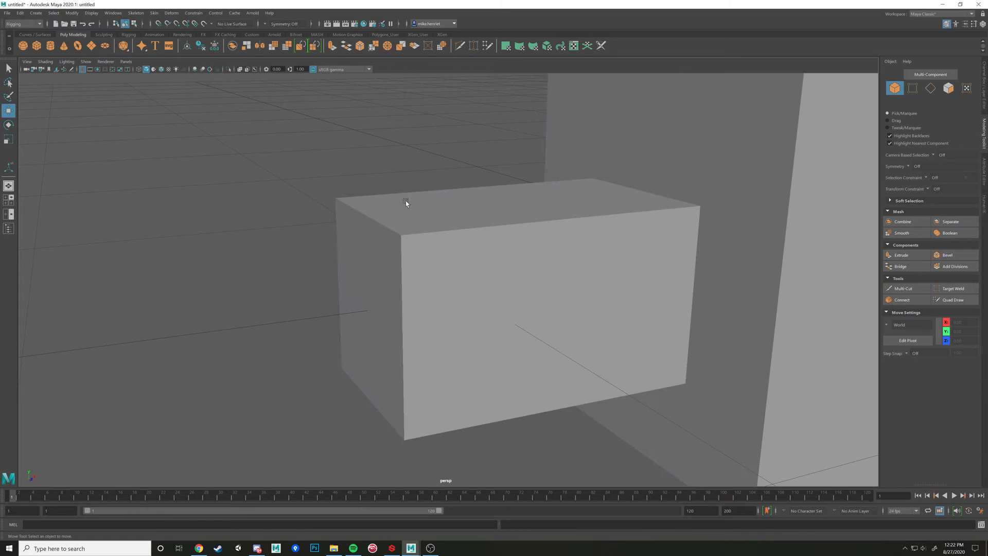
# Select the mesh, switch it to face selection, and pick the side arm's end face
pyautogui.click(380, 267)
pyautogui.moveTo(398, 281); pyautogui.dragTo(400, 301, button='right')
pyautogui.click(385, 297)
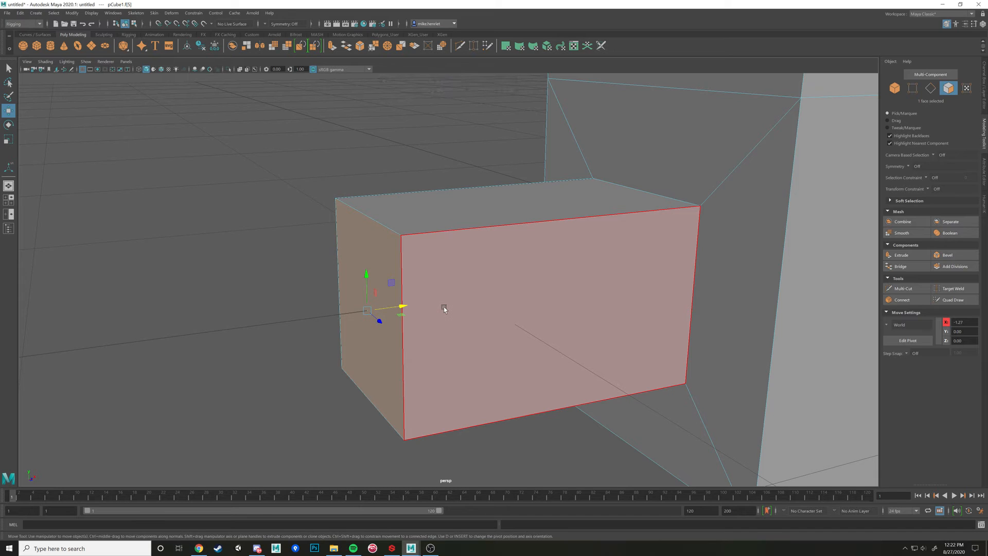
# Step back and forth through the recent selection changes with undo and redo, ending with the end face deselected
pyautogui.hotkey('ctrl', 'z')
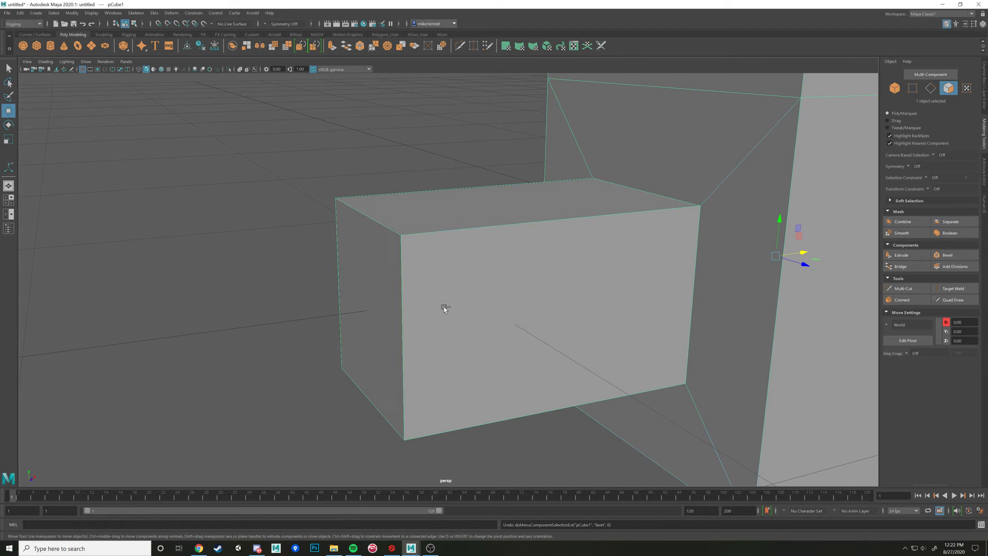
pyautogui.hotkey('ctrl', 'z')
pyautogui.hotkey('ctrl', 'y')
pyautogui.hotkey('ctrl', 'y')
pyautogui.hotkey('ctrl', 'y')
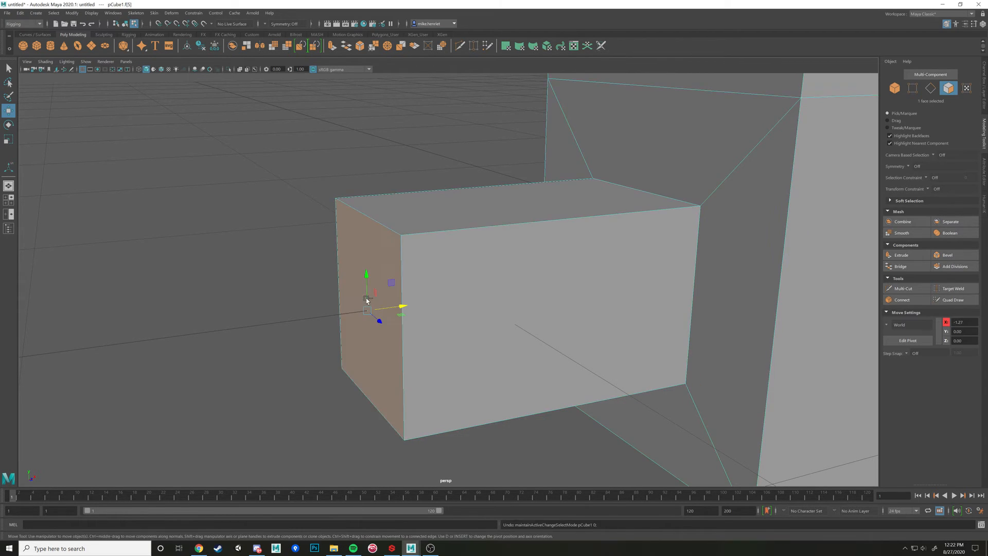
pyautogui.hotkey('ctrl', 'z')
pyautogui.hotkey('ctrl', 'z')
pyautogui.hotkey('ctrl', 'z')
pyautogui.hotkey('ctrl', 'y')
pyautogui.hotkey('ctrl', 'y')
pyautogui.hotkey('ctrl', 'z')
pyautogui.hotkey('ctrl', 'z')
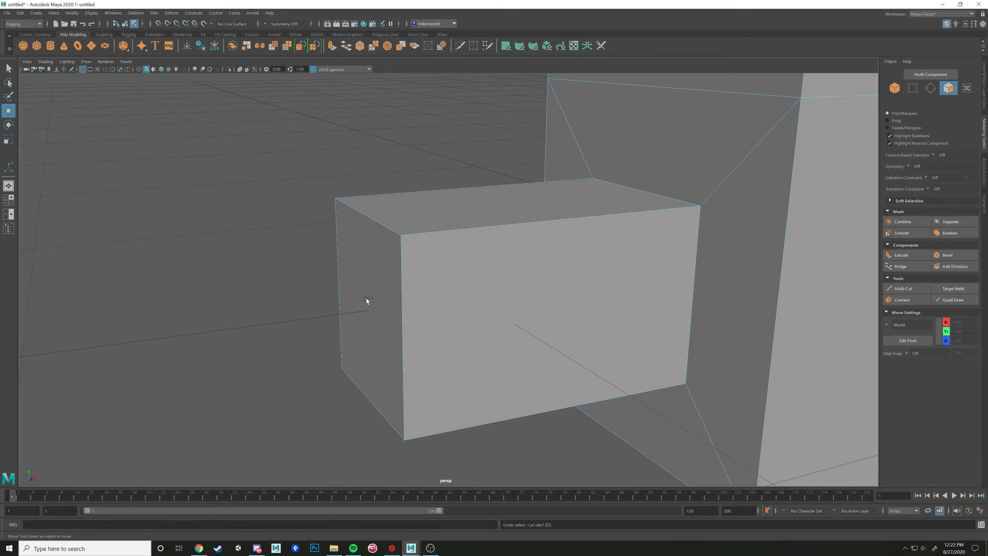
# Try extruding the side arm's end face outward with a Local Translate Z of 0.136, and undo the extrusion
pyautogui.keyDown('alt'); pyautogui.moveTo(366, 300); pyautogui.dragTo(434, 304); pyautogui.keyUp('alt')
pyautogui.click(394, 300)
pyautogui.hotkey('ctrl', 'e')
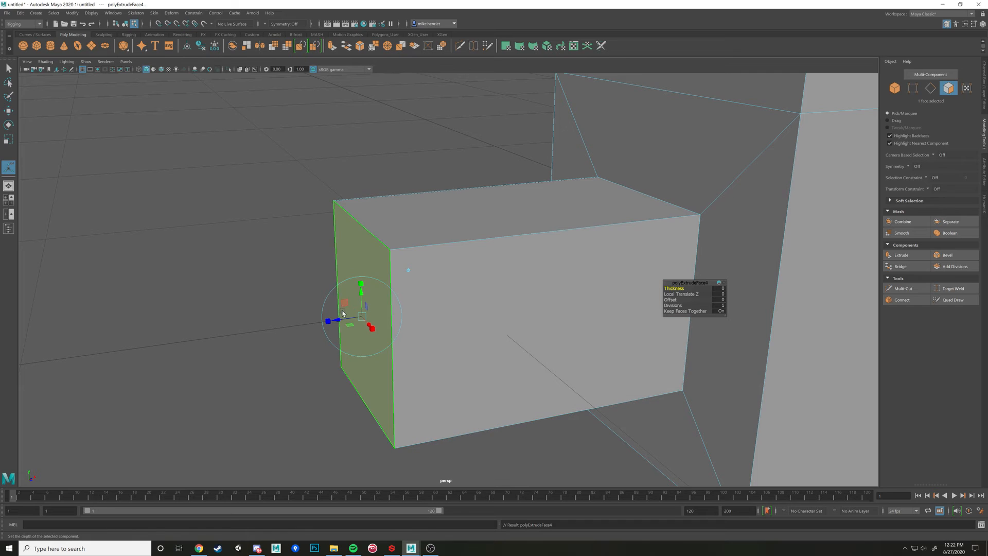
pyautogui.moveTo(343, 319); pyautogui.dragTo(285, 327)
pyautogui.keyDown('alt'); pyautogui.moveTo(434, 338); pyautogui.dragTo(428, 360); pyautogui.keyUp('alt')
pyautogui.keyDown('alt'); pyautogui.moveTo(430, 344); pyautogui.dragTo(471, 290, button='middle'); pyautogui.keyUp('alt')
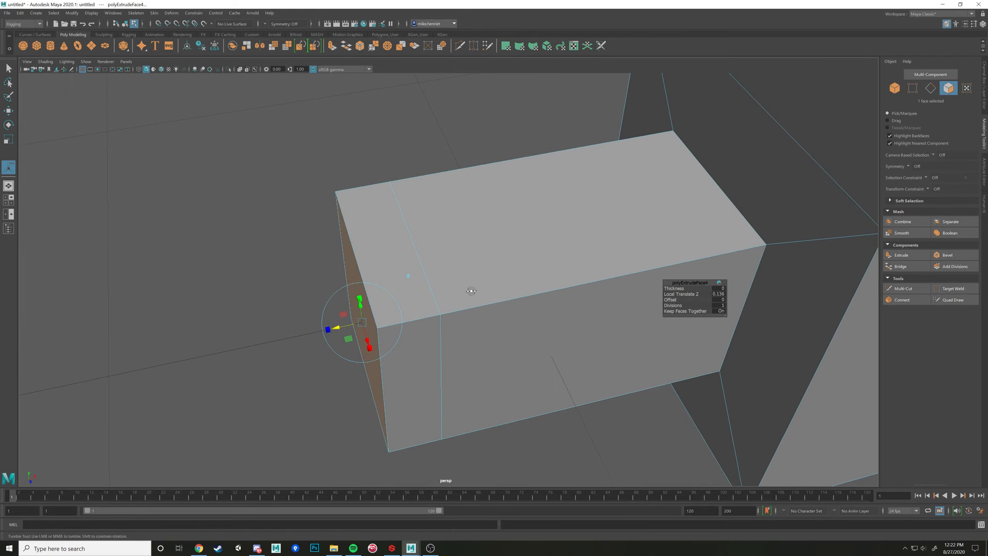
pyautogui.hotkey('ctrl', 'z')
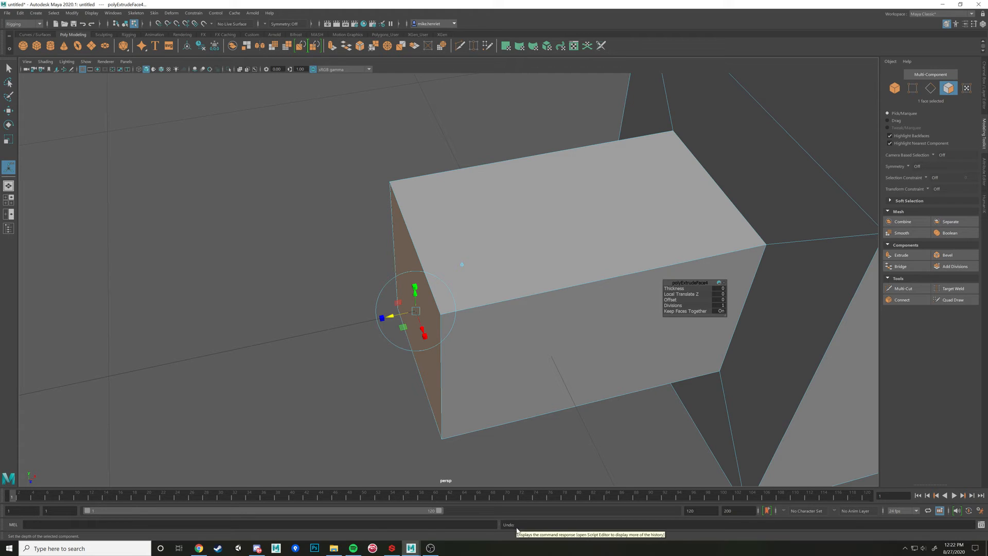
pyautogui.hotkey('ctrl', 'z')
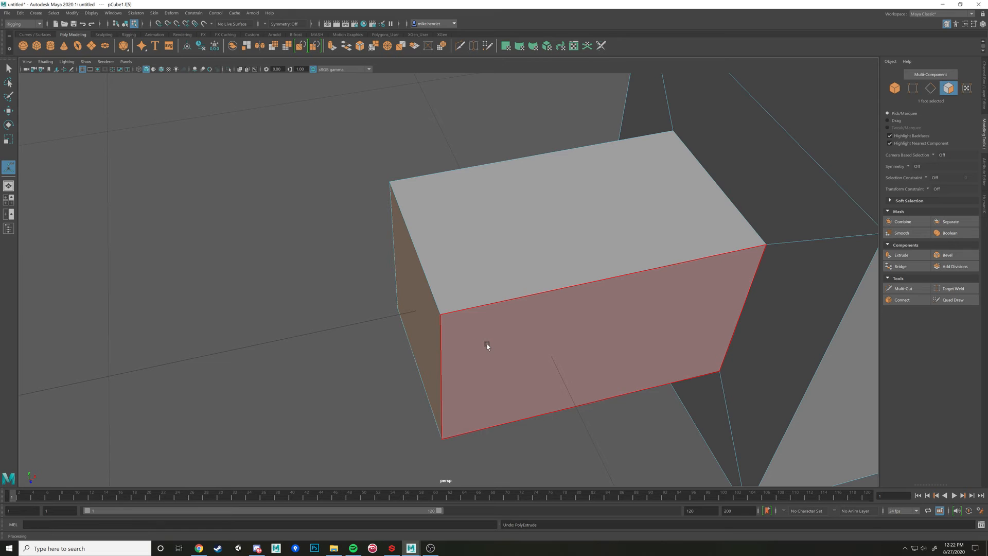
# Extrude the side arm's end face, moving it outward and rotating it to give the arm an angled tip
pyautogui.keyDown('alt'); pyautogui.moveTo(488, 346); pyautogui.dragTo(549, 333); pyautogui.keyUp('alt')
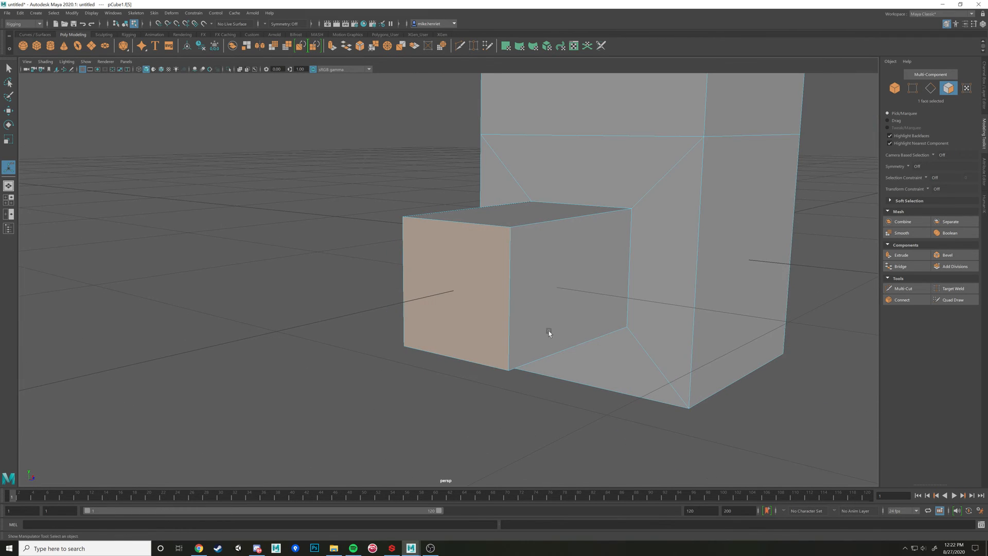
pyautogui.click(903, 254)
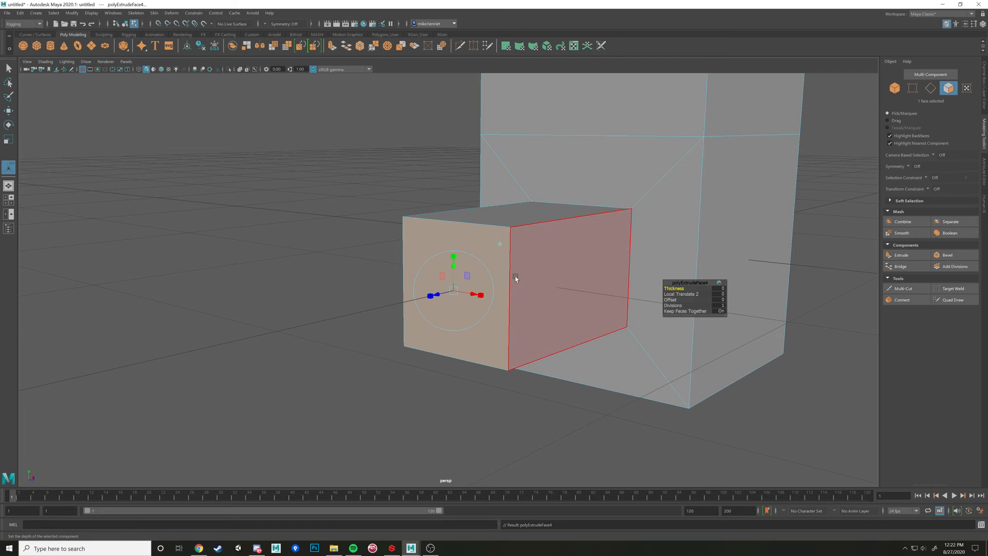
pyautogui.keyDown('alt'); pyautogui.moveTo(516, 279); pyautogui.dragTo(447, 302); pyautogui.keyUp('alt')
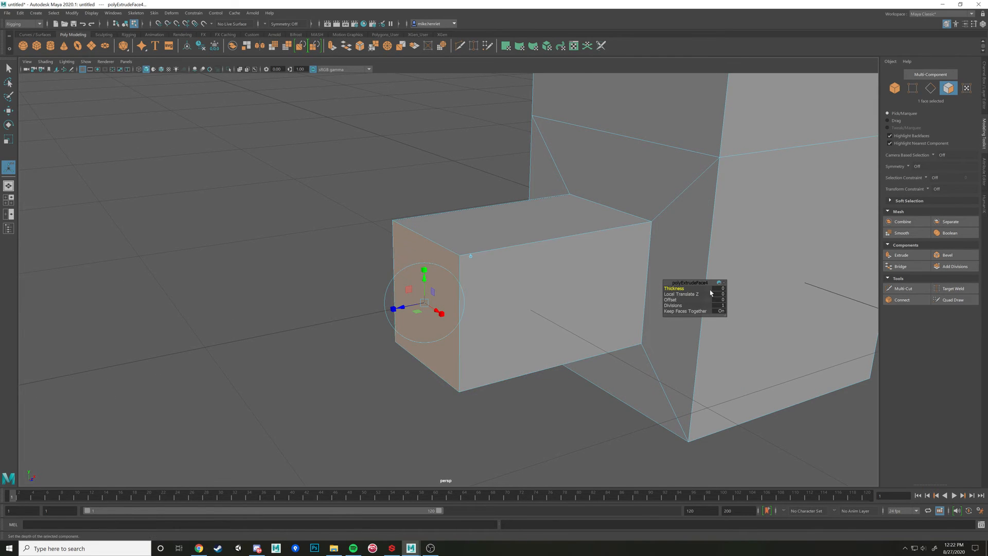
pyautogui.press('w')
pyautogui.keyDown('alt'); pyautogui.moveTo(490, 310); pyautogui.dragTo(412, 366); pyautogui.keyUp('alt')
pyautogui.press('e')
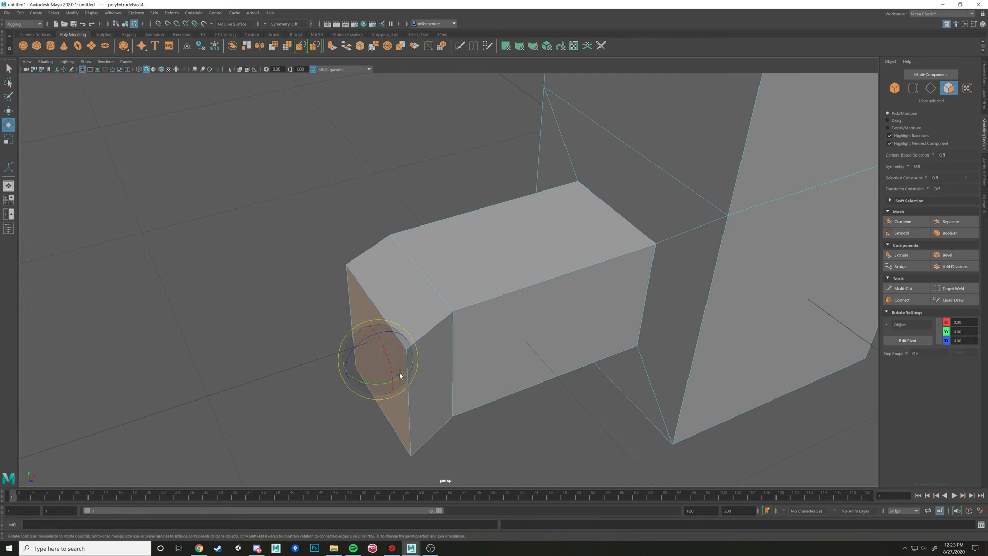
pyautogui.press('w')
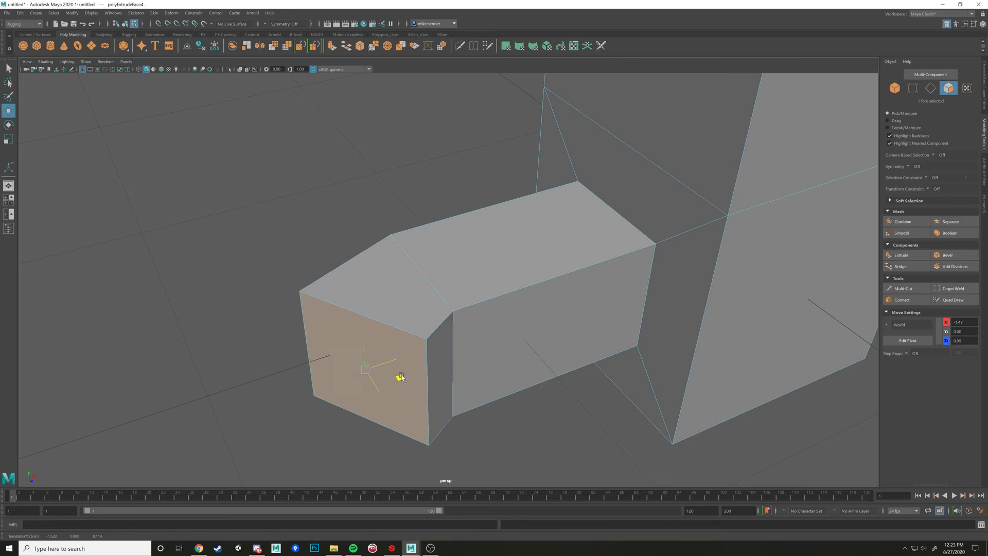
# Extrude the angled end face once more, moving and rotating it to bend the arm further
pyautogui.keyDown('alt'); pyautogui.moveTo(399, 378); pyautogui.dragTo(512, 334); pyautogui.keyUp('alt')
pyautogui.hotkey('ctrl', 'e')
pyautogui.press('w')
pyautogui.press('e')
pyautogui.press('w')
# Extrude the lower face on the side opposite the arm and scale it down uniformly to leave a narrow border
pyautogui.click(527, 264)
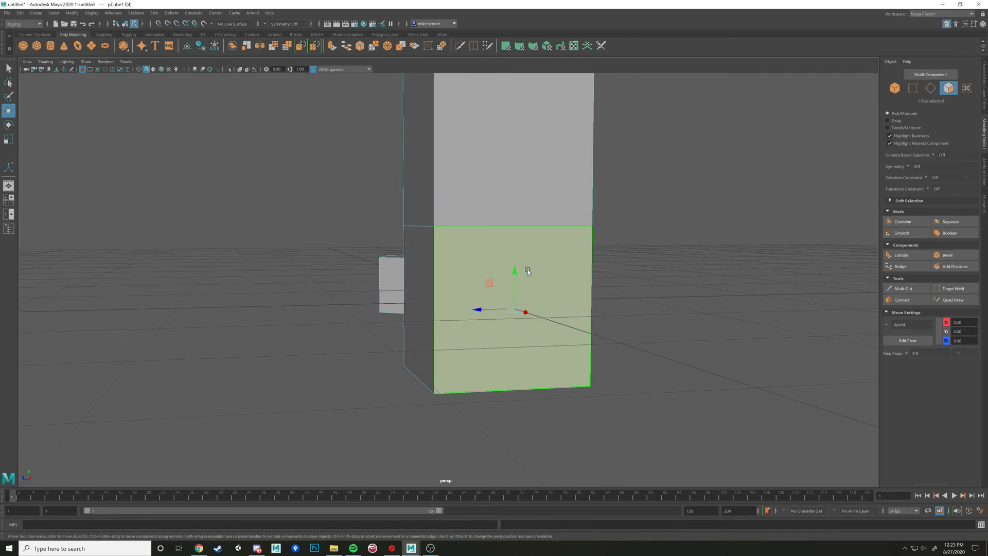
pyautogui.moveTo(527, 264)
pyautogui.keyDown('alt'); pyautogui.mouseDown()
pyautogui.moveTo(555, 273)
pyautogui.moveTo(515, 274)
pyautogui.mouseUp(); pyautogui.keyUp('alt')
pyautogui.hotkey('ctrl', 'e')
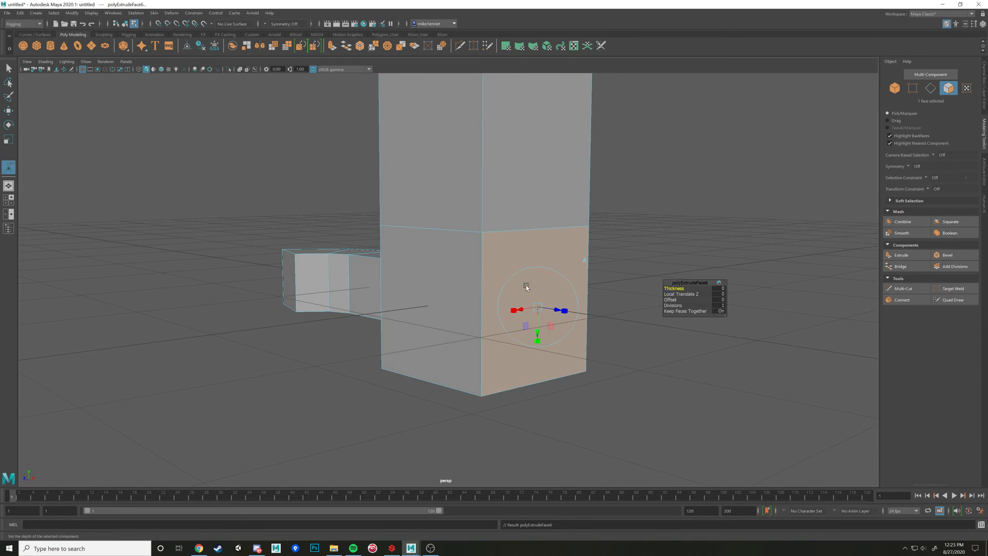
pyautogui.press('r')
pyautogui.moveTo(538, 307); pyautogui.dragTo(558, 323)
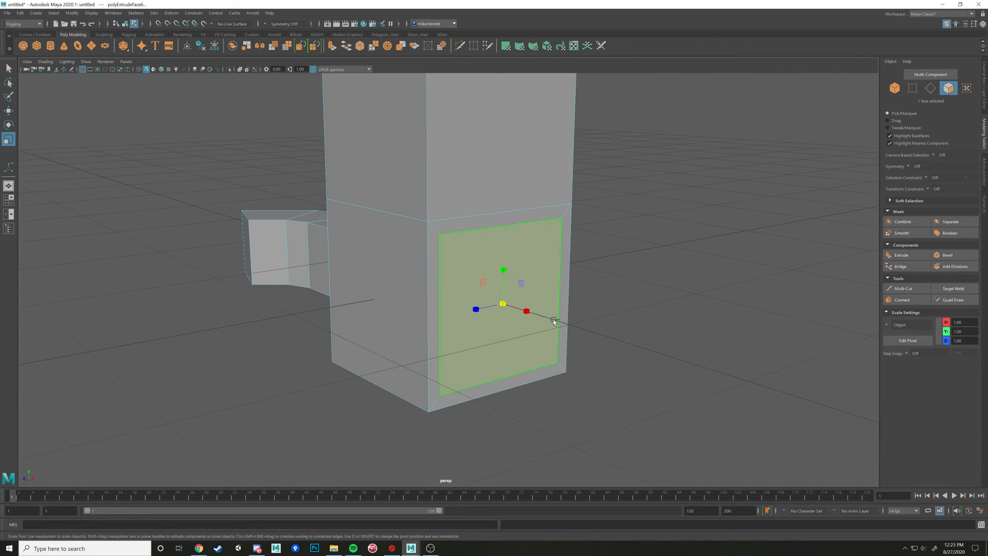
# Extrude the scaled inner face inward with a Local Translate Z of -0.11 to form a recess
pyautogui.hotkey('ctrl', 'e')
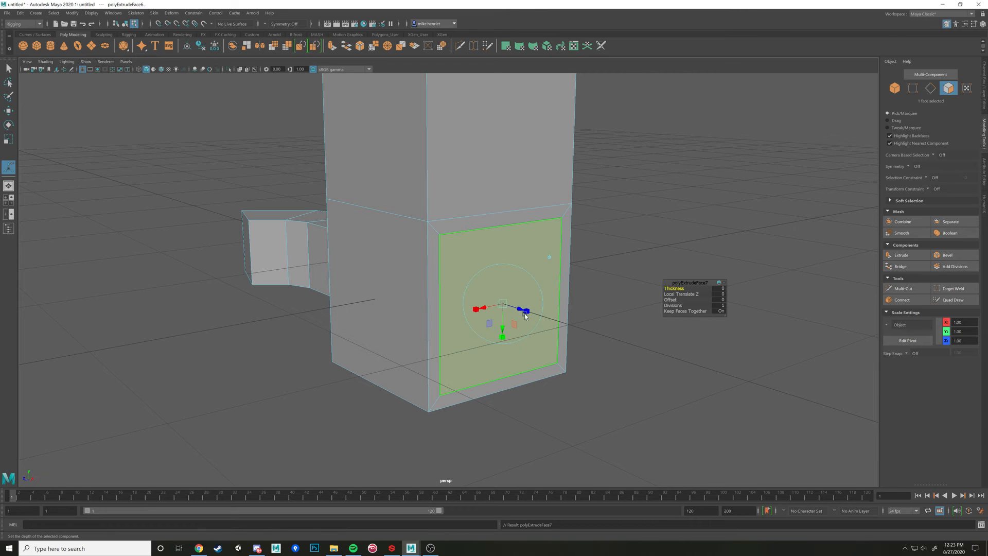
pyautogui.moveTo(505, 306)
pyautogui.mouseDown()
pyautogui.moveTo(513, 309)
pyautogui.moveTo(502, 309)
pyautogui.mouseUp()
pyautogui.keyDown('alt'); pyautogui.moveTo(532, 328); pyautogui.dragTo(518, 243); pyautogui.keyUp('alt')
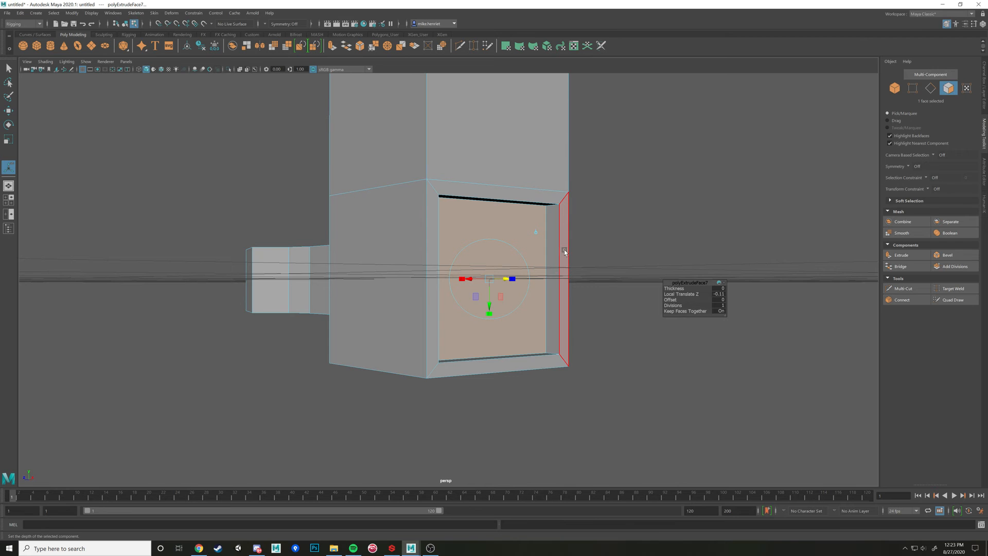
# Examine the recessed face and the block's overall extruded shape from several sides
pyautogui.keyDown('alt'); pyautogui.moveTo(565, 252); pyautogui.dragTo(540, 308); pyautogui.keyUp('alt')
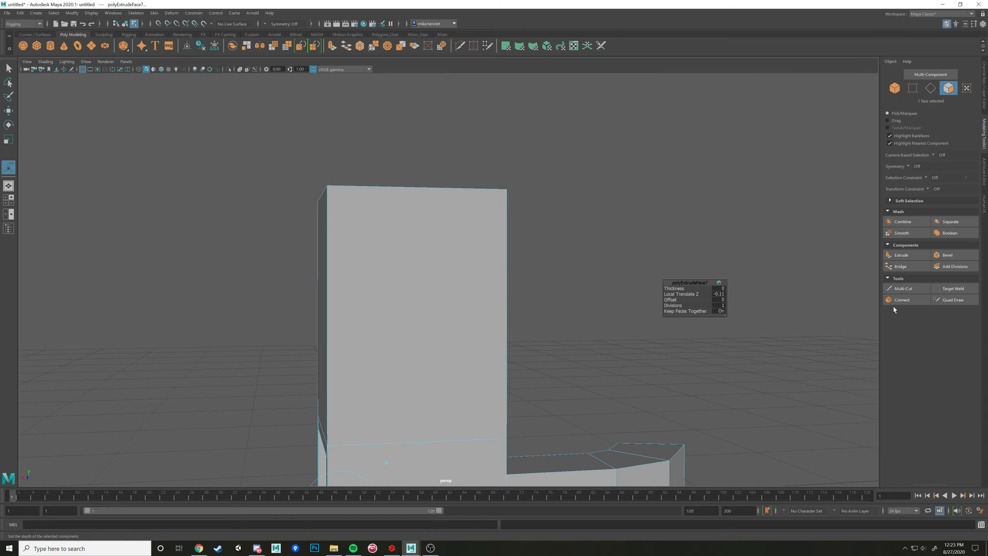
pyautogui.keyDown('alt'); pyautogui.moveTo(600, 283); pyautogui.dragTo(639, 290); pyautogui.keyUp('alt')
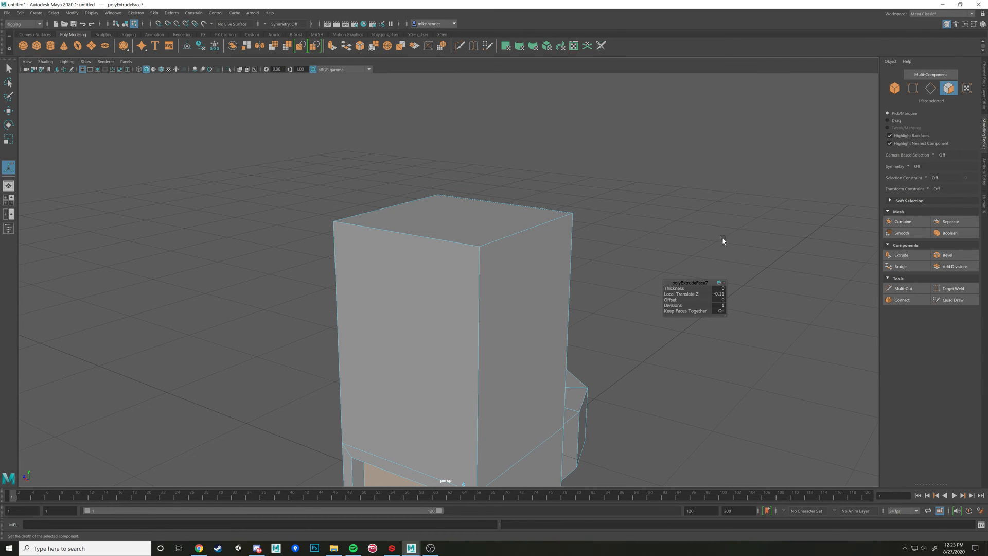
pyautogui.keyDown('alt'); pyautogui.moveTo(595, 342); pyautogui.dragTo(521, 222); pyautogui.keyUp('alt')
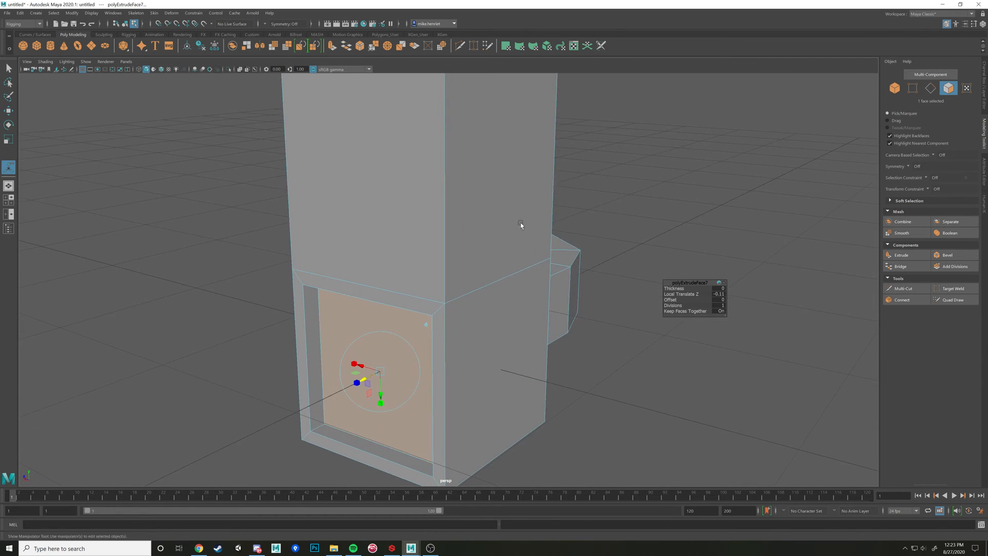
pyautogui.keyDown('alt'); pyautogui.moveTo(520, 223); pyautogui.dragTo(566, 158, button='middle'); pyautogui.keyUp('alt')
pyautogui.keyDown('alt'); pyautogui.moveTo(569, 304); pyautogui.dragTo(597, 269); pyautogui.keyUp('alt')
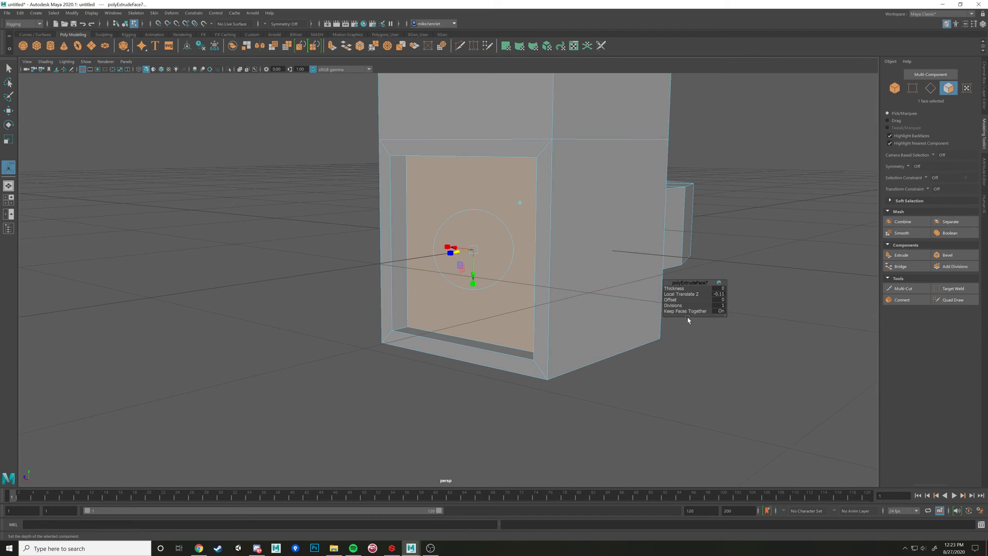
pyautogui.scroll(-2, 536, 258)
pyautogui.scroll(-4, 538, 158)
pyautogui.keyDown('alt'); pyautogui.moveTo(530, 163); pyautogui.dragTo(300, 230); pyautogui.keyUp('alt')
pyautogui.click(50, 47)
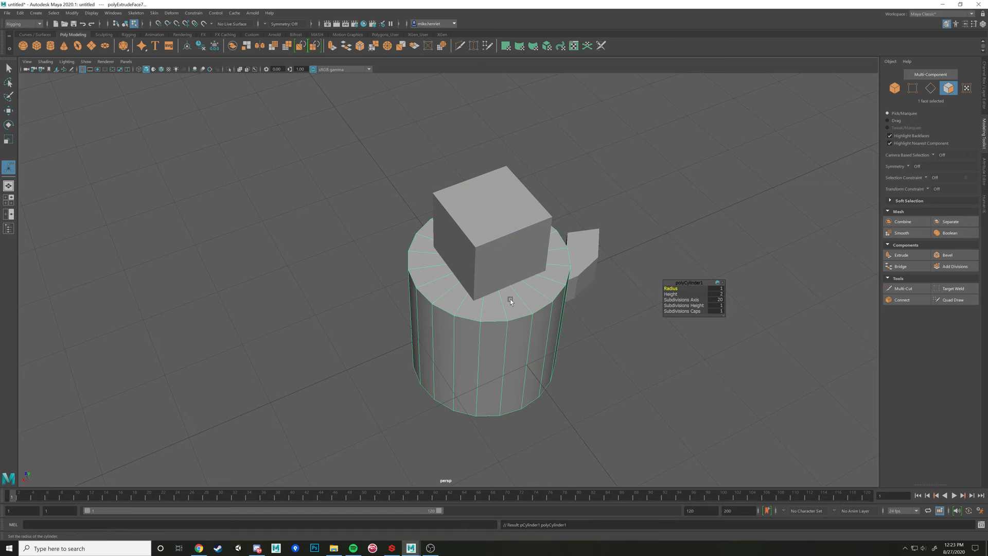
pyautogui.scroll(-2, 576, 322)
pyautogui.press('w')
pyautogui.moveTo(409, 269); pyautogui.dragTo(292, 313)
pyautogui.keyDown('alt'); pyautogui.moveTo(400, 287); pyautogui.dragTo(461, 281, button='middle'); pyautogui.keyUp('alt')
pyautogui.scroll(1, 461, 282)
pyautogui.keyDown('alt'); pyautogui.moveTo(461, 282); pyautogui.dragTo(458, 279); pyautogui.keyUp('alt')
pyautogui.press('Delete')
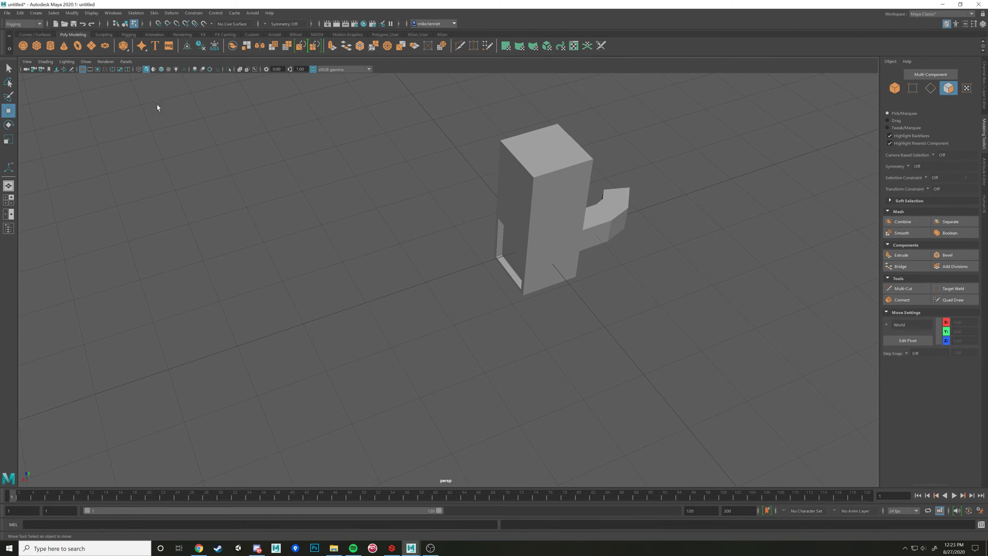
# Create a polygon sphere and move it about 2.1 units along X, clear of the extruded block
pyautogui.click(23, 46)
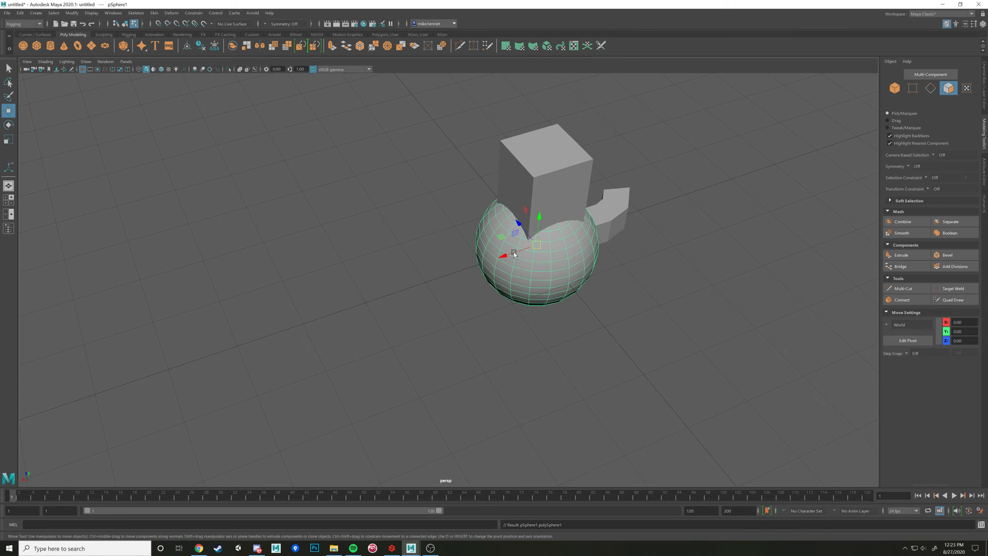
pyautogui.moveTo(507, 254); pyautogui.dragTo(350, 304)
pyautogui.keyDown('alt'); pyautogui.moveTo(350, 304); pyautogui.dragTo(368, 236); pyautogui.keyUp('alt')
pyautogui.keyDown('alt'); pyautogui.moveTo(367, 236); pyautogui.dragTo(411, 271, button='middle'); pyautogui.keyUp('alt')
pyautogui.scroll(1, 418, 270)
pyautogui.keyDown('alt'); pyautogui.moveTo(418, 271); pyautogui.dragTo(430, 267); pyautogui.keyUp('alt')
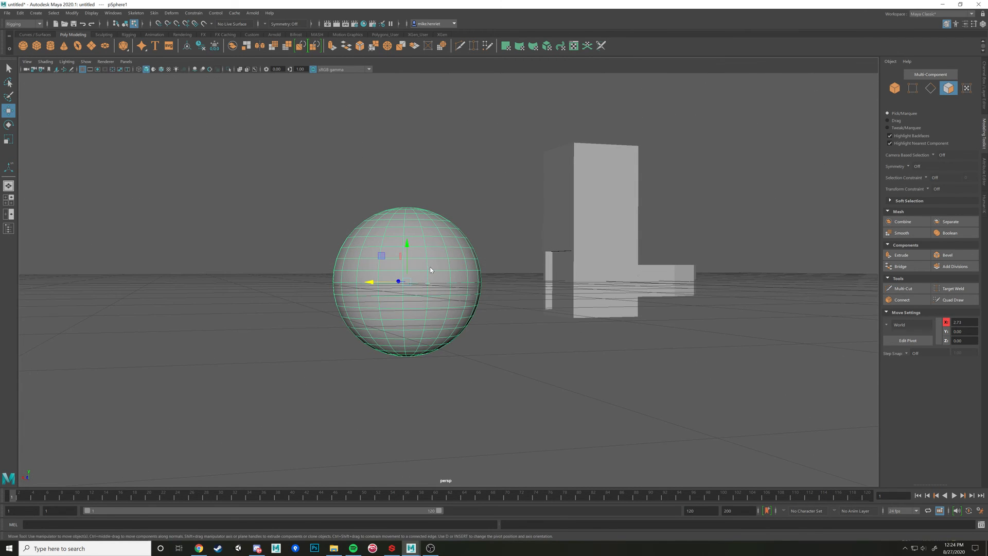
# Switch the sphere to face selection and select a patch of 28 faces on the side away from the block
pyautogui.moveTo(431, 268); pyautogui.dragTo(431, 292, button='right')
pyautogui.keyDown('alt'); pyautogui.moveTo(431, 293); pyautogui.dragTo(388, 287); pyautogui.keyUp('alt')
pyautogui.keyDown('alt'); pyautogui.moveTo(388, 287); pyautogui.dragTo(437, 268, button='middle'); pyautogui.keyUp('alt')
pyautogui.keyDown('alt'); pyautogui.moveTo(437, 268); pyautogui.dragTo(446, 269); pyautogui.keyUp('alt')
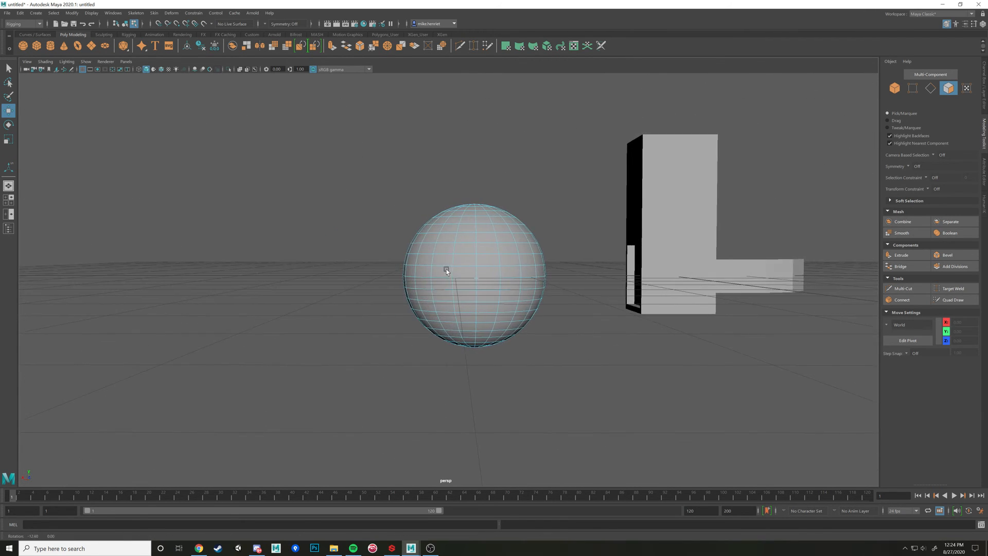
pyautogui.moveTo(357, 225); pyautogui.dragTo(471, 299)
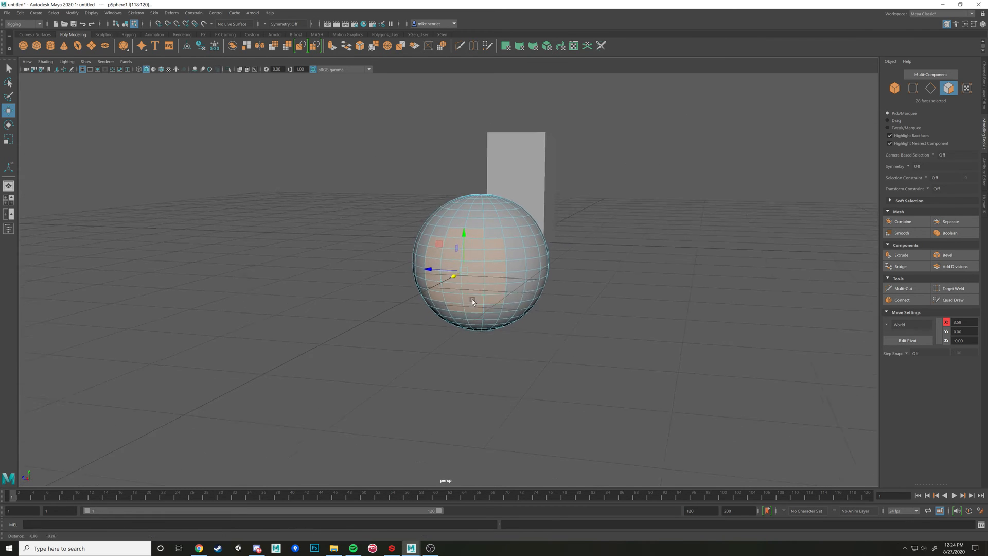
pyautogui.scroll(3, 472, 295)
pyautogui.keyDown('alt'); pyautogui.moveTo(505, 212); pyautogui.dragTo(478, 225); pyautogui.keyUp('alt')
pyautogui.keyDown('alt'); pyautogui.moveTo(479, 224); pyautogui.dragTo(437, 235, button='middle'); pyautogui.keyUp('alt')
pyautogui.keyDown('alt'); pyautogui.moveTo(437, 235); pyautogui.dragTo(419, 243); pyautogui.keyUp('alt')
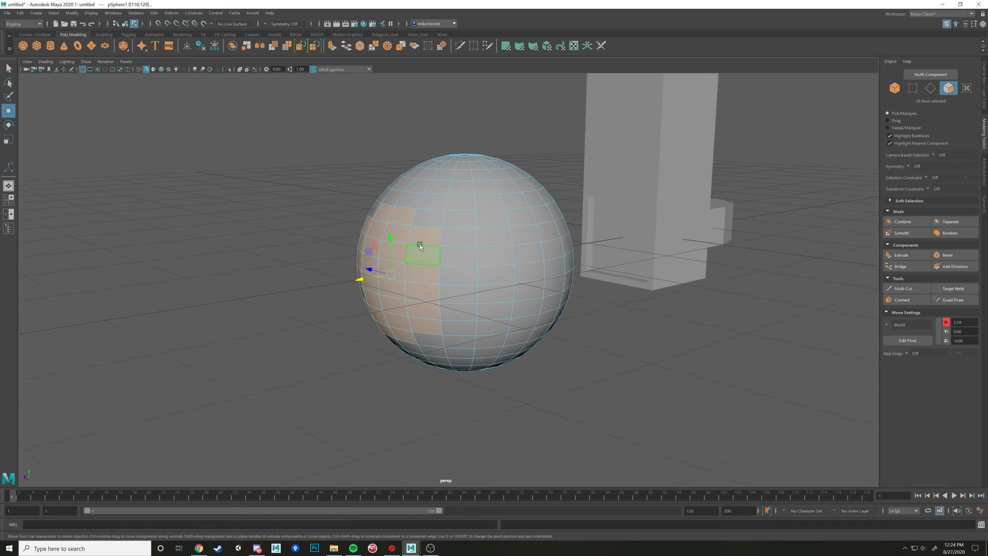
pyautogui.hotkey('ctrl', 'e')
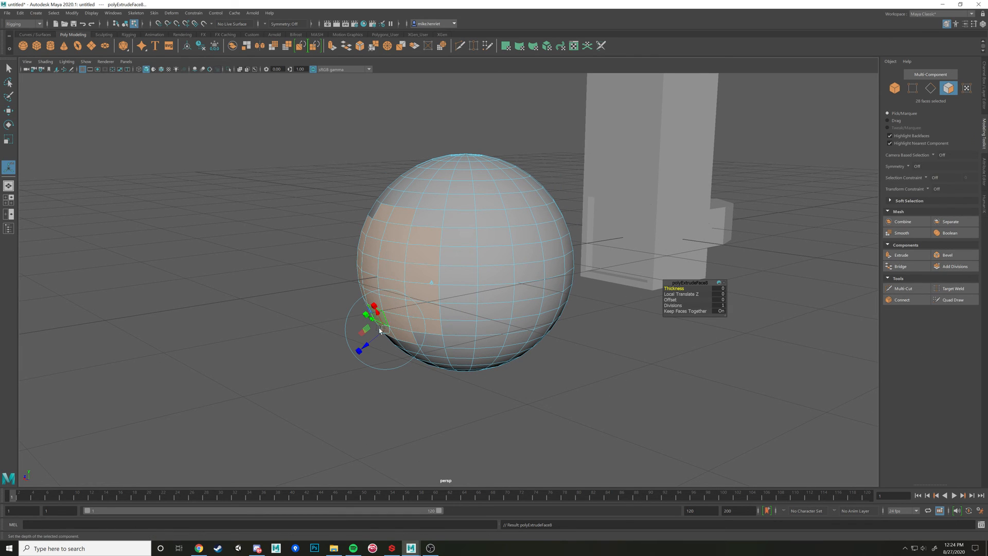
pyautogui.moveTo(370, 343); pyautogui.dragTo(388, 383)
pyautogui.keyDown('alt'); pyautogui.moveTo(388, 382); pyautogui.dragTo(368, 375); pyautogui.keyUp('alt')
pyautogui.hotkey('ctrl', 'z')
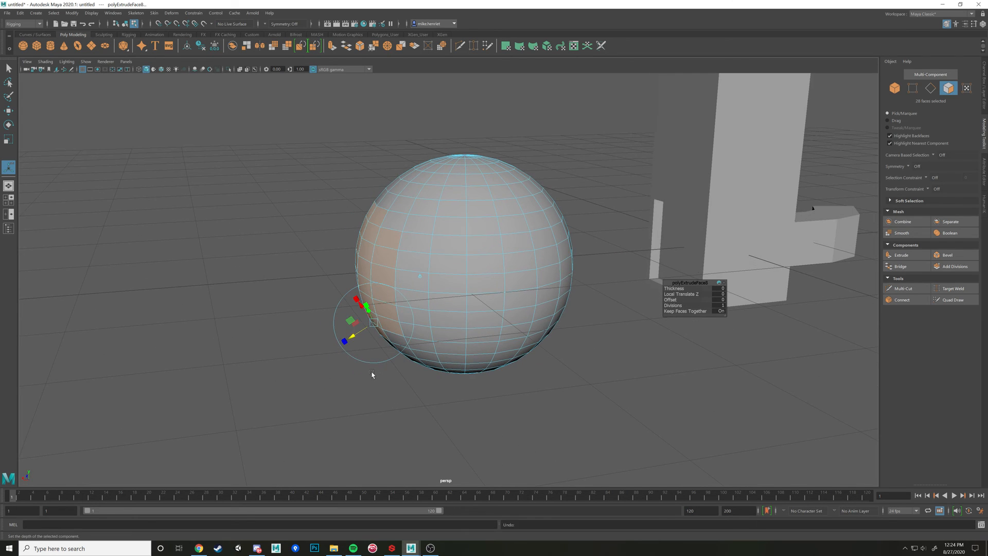
pyautogui.press('w')
pyautogui.moveTo(347, 280); pyautogui.dragTo(385, 303)
pyautogui.hotkey('ctrl', 'z')
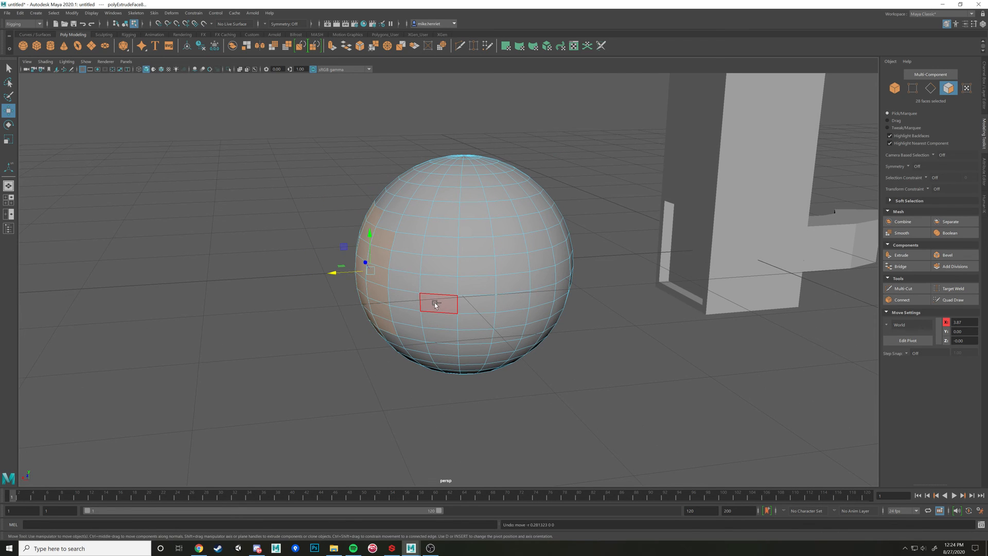
# Extrude the sphere's selected face patch outward as one piece with a Local Translate Z of 0.267
pyautogui.hotkey('ctrl', 'e')
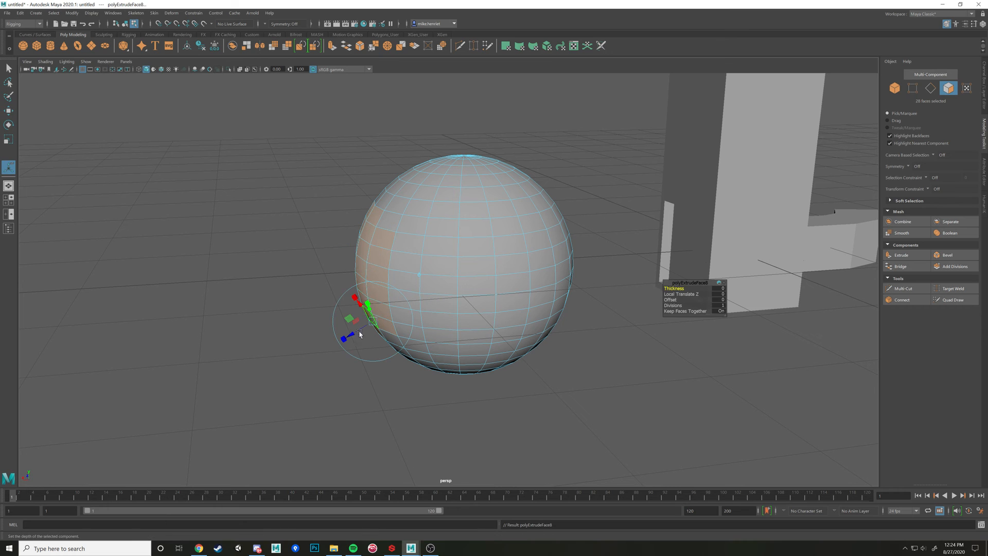
pyautogui.moveTo(349, 335); pyautogui.dragTo(326, 351)
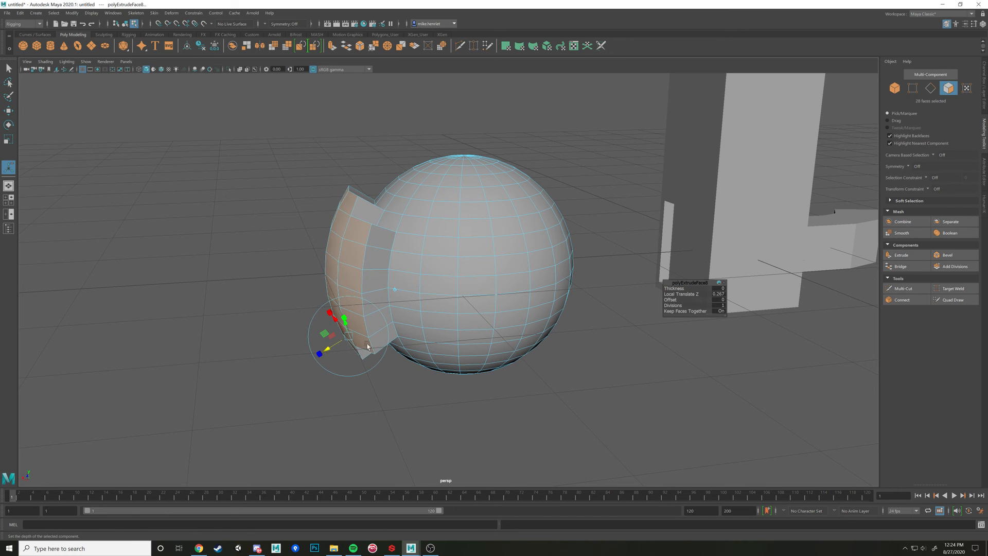
pyautogui.keyDown('alt'); pyautogui.moveTo(437, 268); pyautogui.dragTo(531, 188); pyautogui.keyUp('alt')
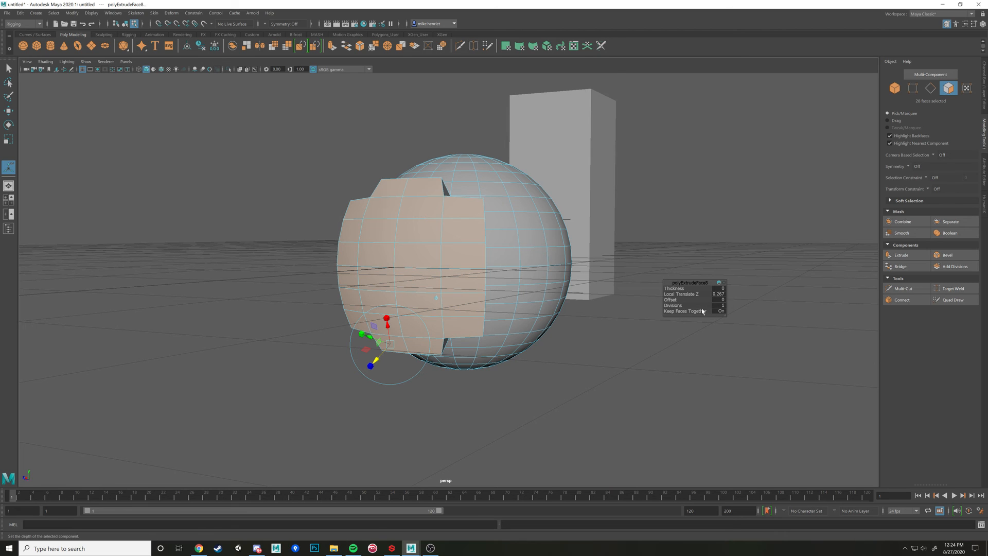
pyautogui.keyDown('alt'); pyautogui.moveTo(449, 228); pyautogui.dragTo(442, 236); pyautogui.keyUp('alt')
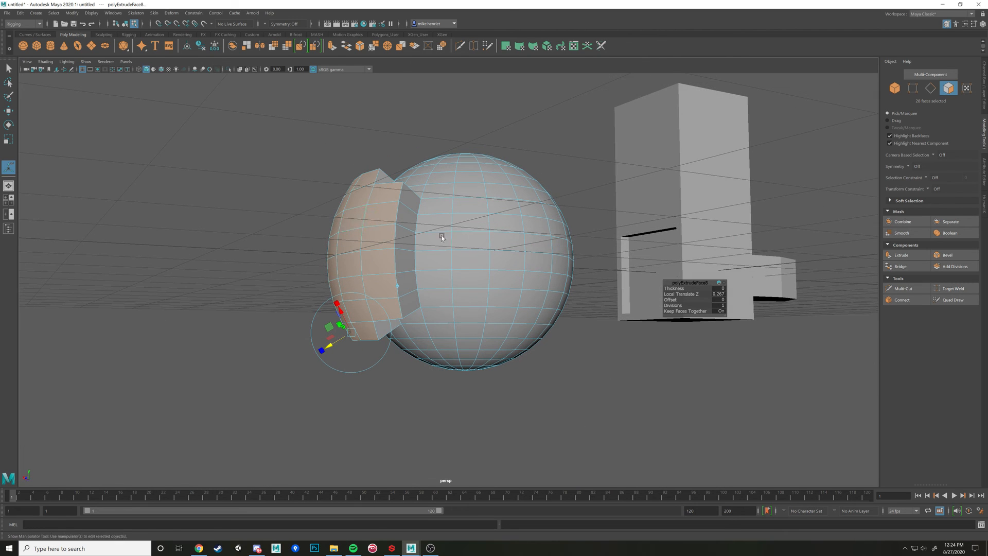
# Turn off Keep Faces Together so each face of the patch extrudes separately, and return the sphere to object selection
pyautogui.keyDown('alt'); pyautogui.moveTo(319, 238); pyautogui.dragTo(692, 310); pyautogui.keyUp('alt')
pyautogui.click(721, 311)
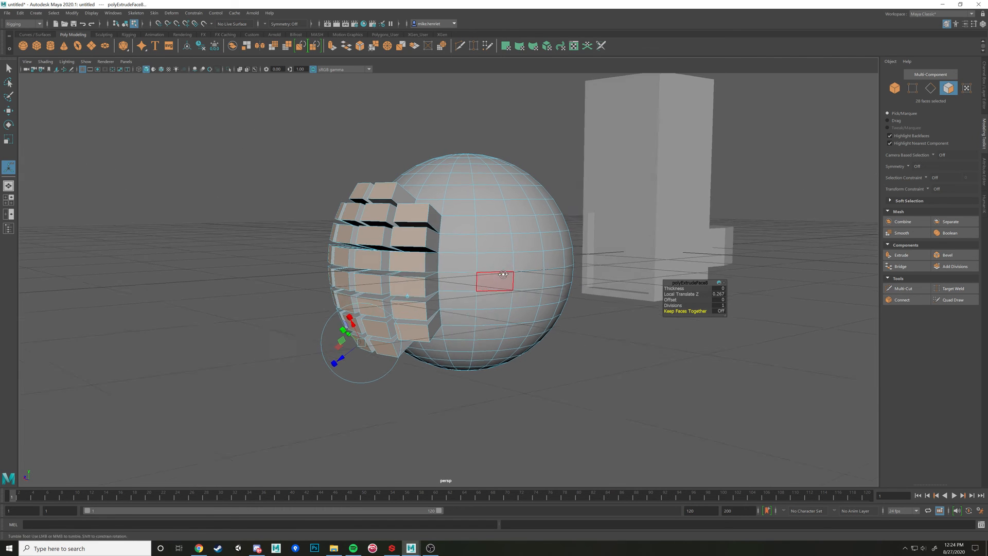
pyautogui.keyDown('alt'); pyautogui.moveTo(494, 283); pyautogui.dragTo(463, 230); pyautogui.keyUp('alt')
pyautogui.keyDown('alt'); pyautogui.moveTo(454, 237); pyautogui.dragTo(445, 238); pyautogui.keyUp('alt')
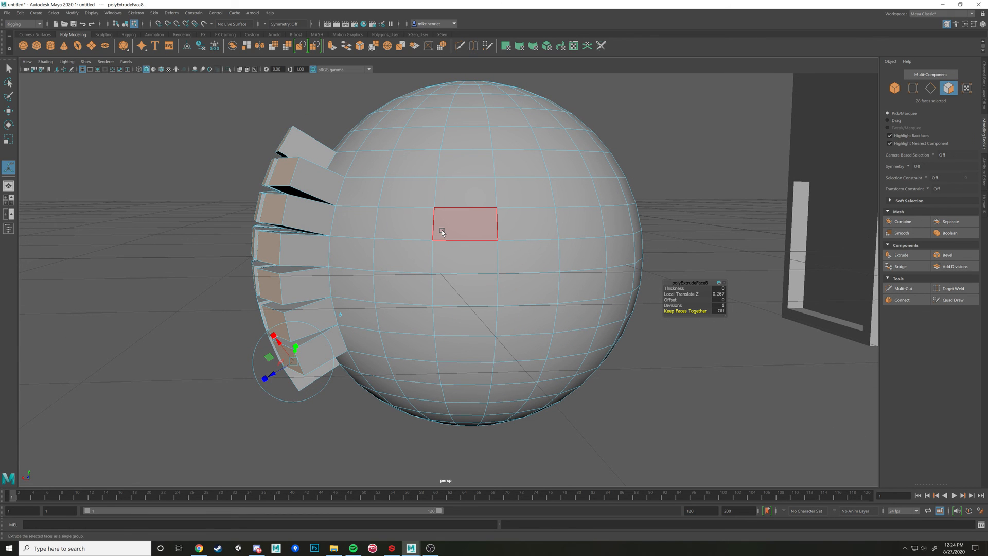
pyautogui.scroll(-5, 441, 230)
pyautogui.keyDown('alt'); pyautogui.moveTo(508, 277); pyautogui.dragTo(484, 298, button='middle'); pyautogui.keyUp('alt')
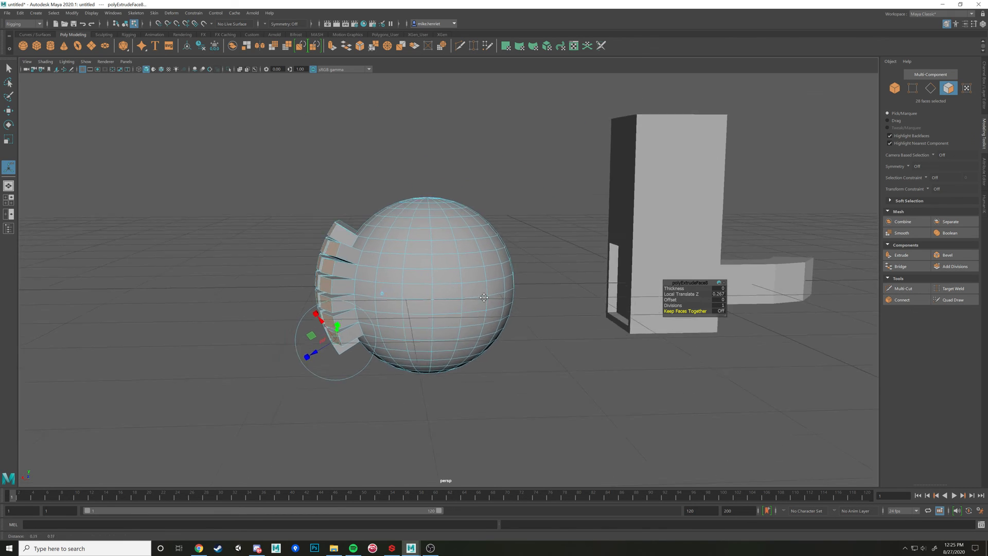
pyautogui.keyDown('alt'); pyautogui.moveTo(483, 297); pyautogui.dragTo(516, 291); pyautogui.keyUp('alt')
pyautogui.moveTo(473, 272); pyautogui.dragTo(506, 259, button='right')
pyautogui.keyDown('alt'); pyautogui.moveTo(412, 239); pyautogui.dragTo(508, 244); pyautogui.keyUp('alt')
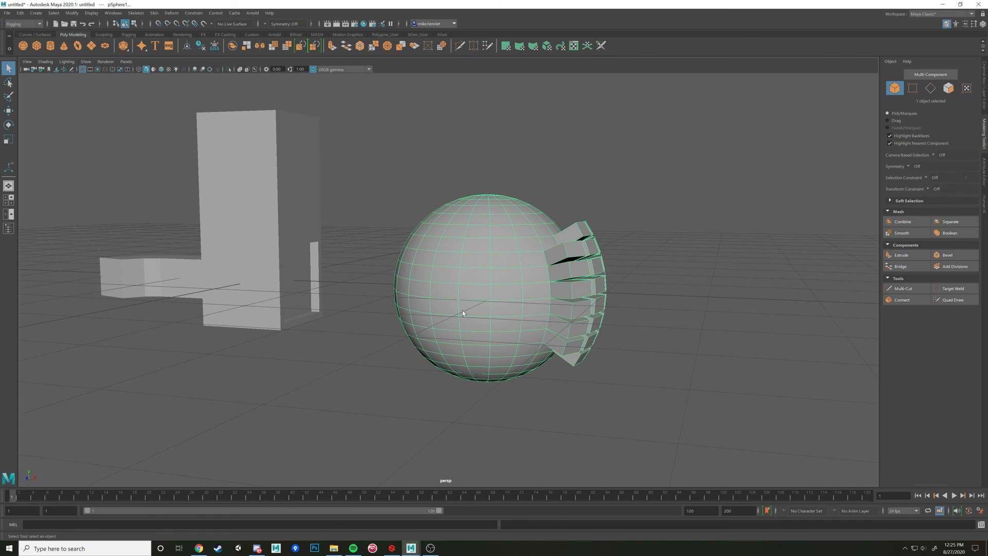